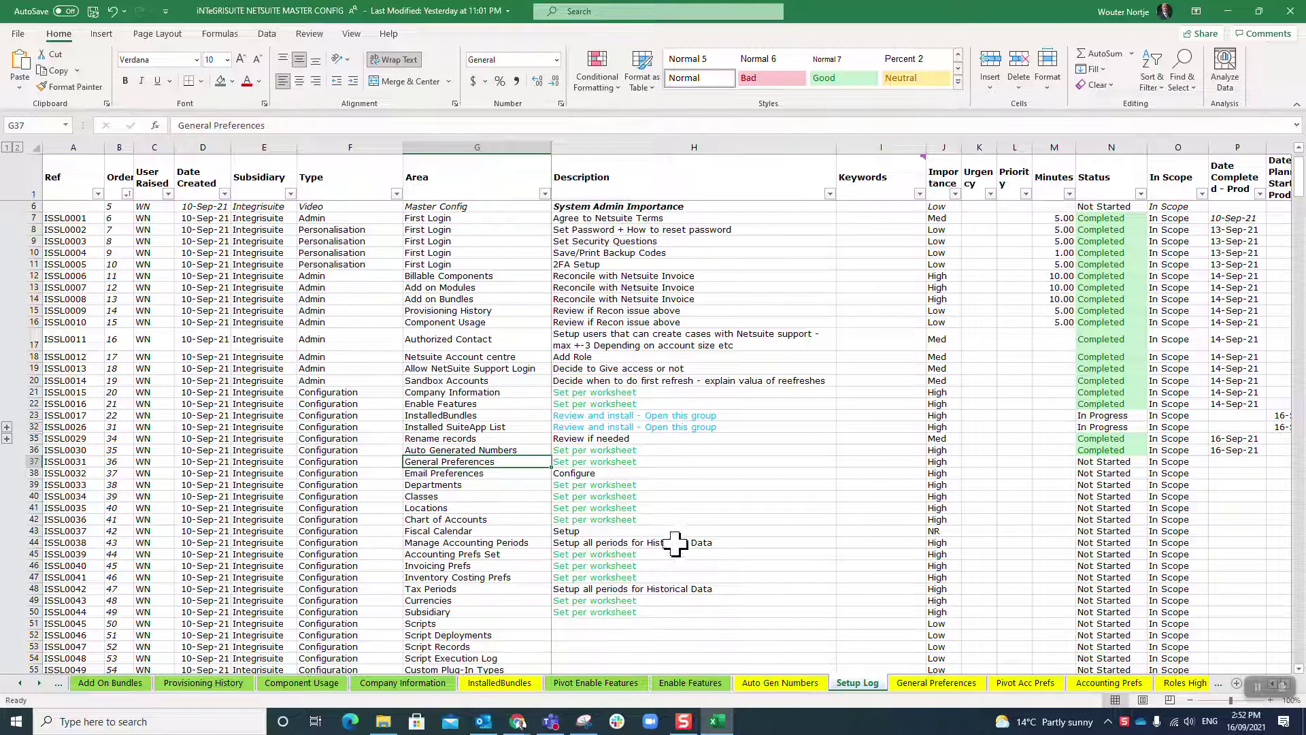
# Examine the General Preferences worksheet, including its field settings, help details and the override option for personal preferences.
pyautogui.click(925, 683)
pyautogui.scroll(-1, 485, 311)
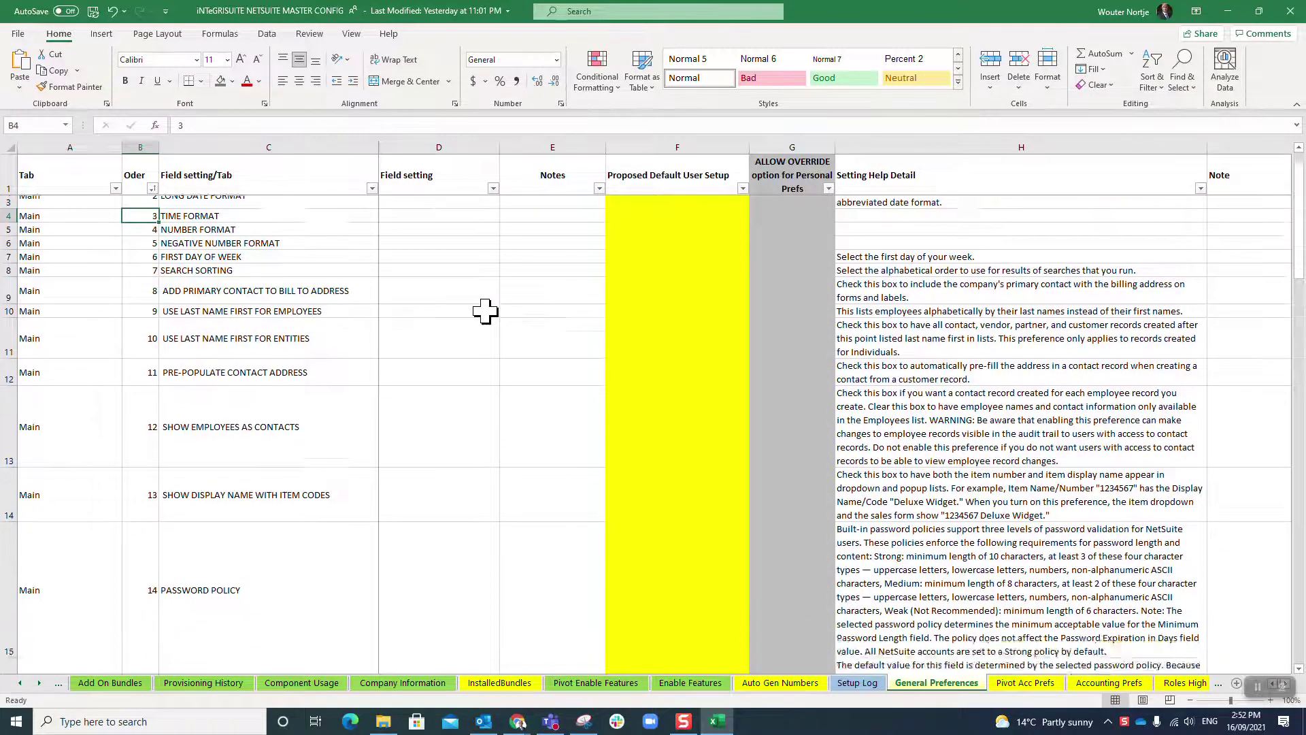
pyautogui.scroll(-15, 486, 311)
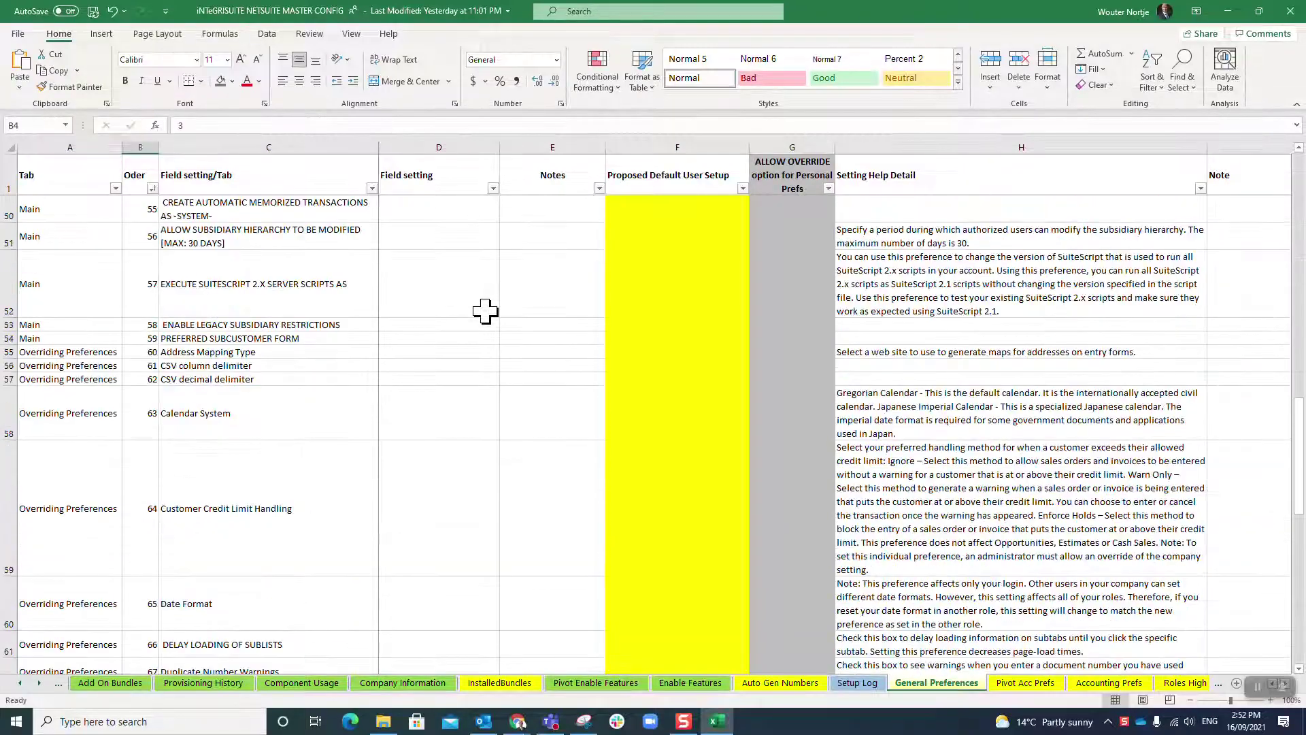
pyautogui.scroll(15, 488, 384)
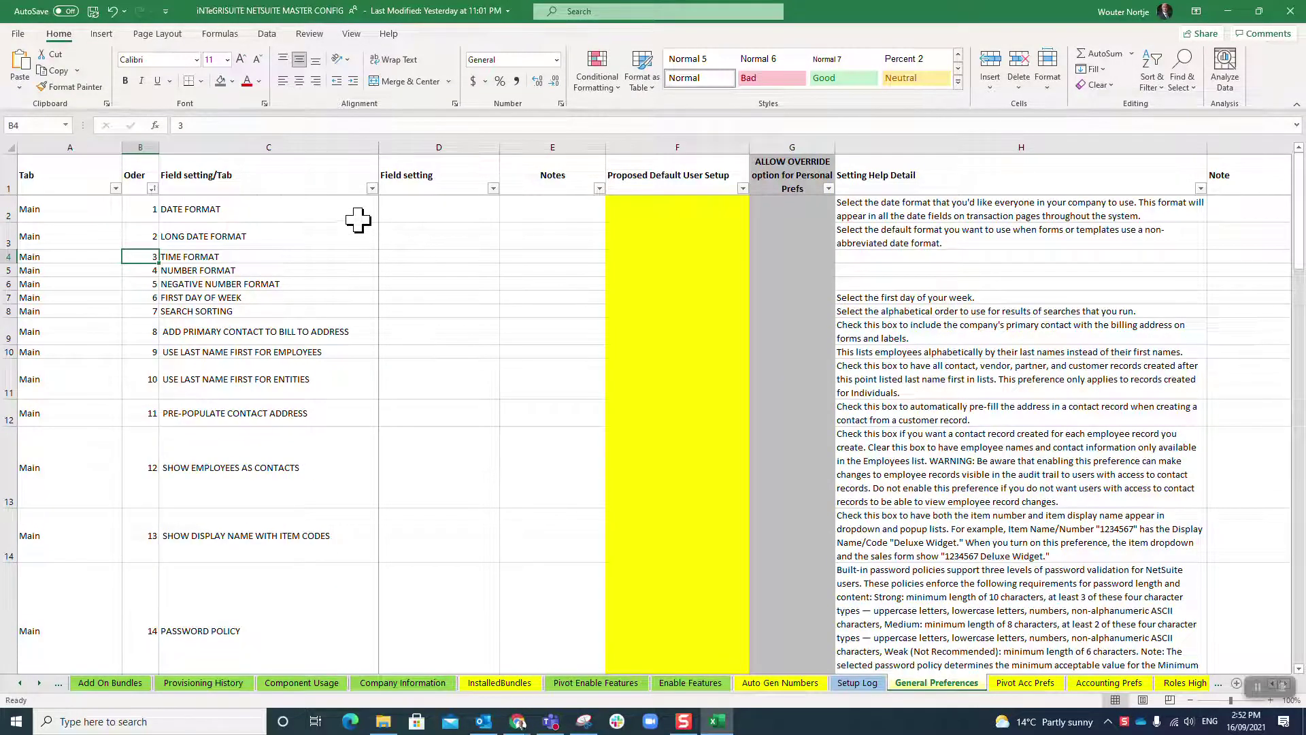
pyautogui.click(438, 202)
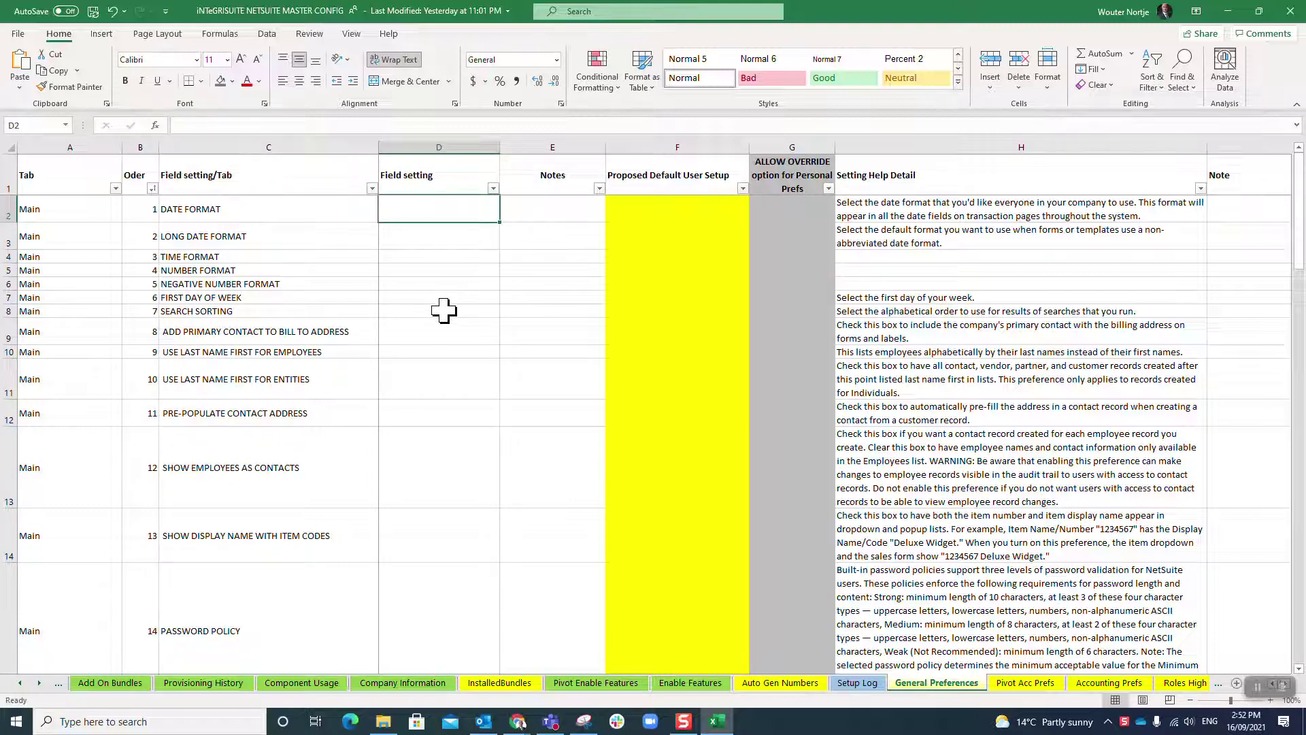
pyautogui.scroll(-8, 1022, 257)
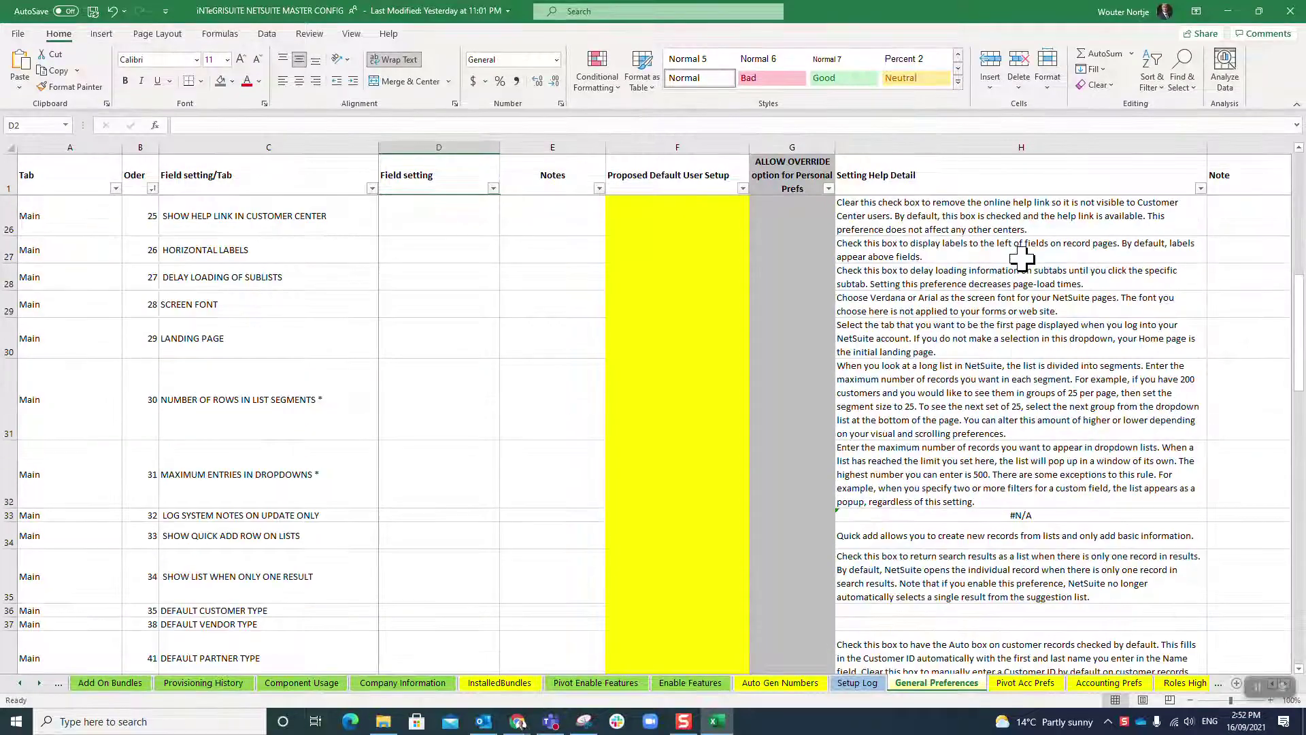
pyautogui.scroll(8, 979, 409)
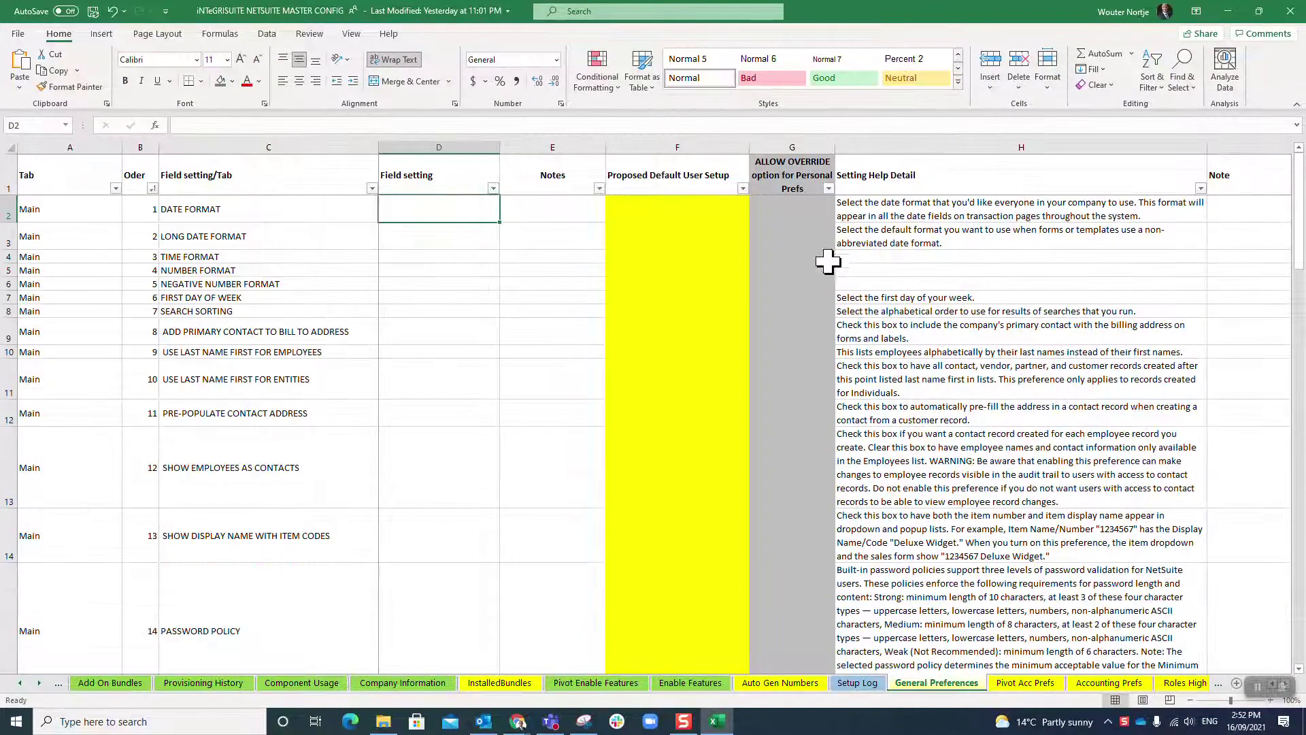
pyautogui.click(790, 212)
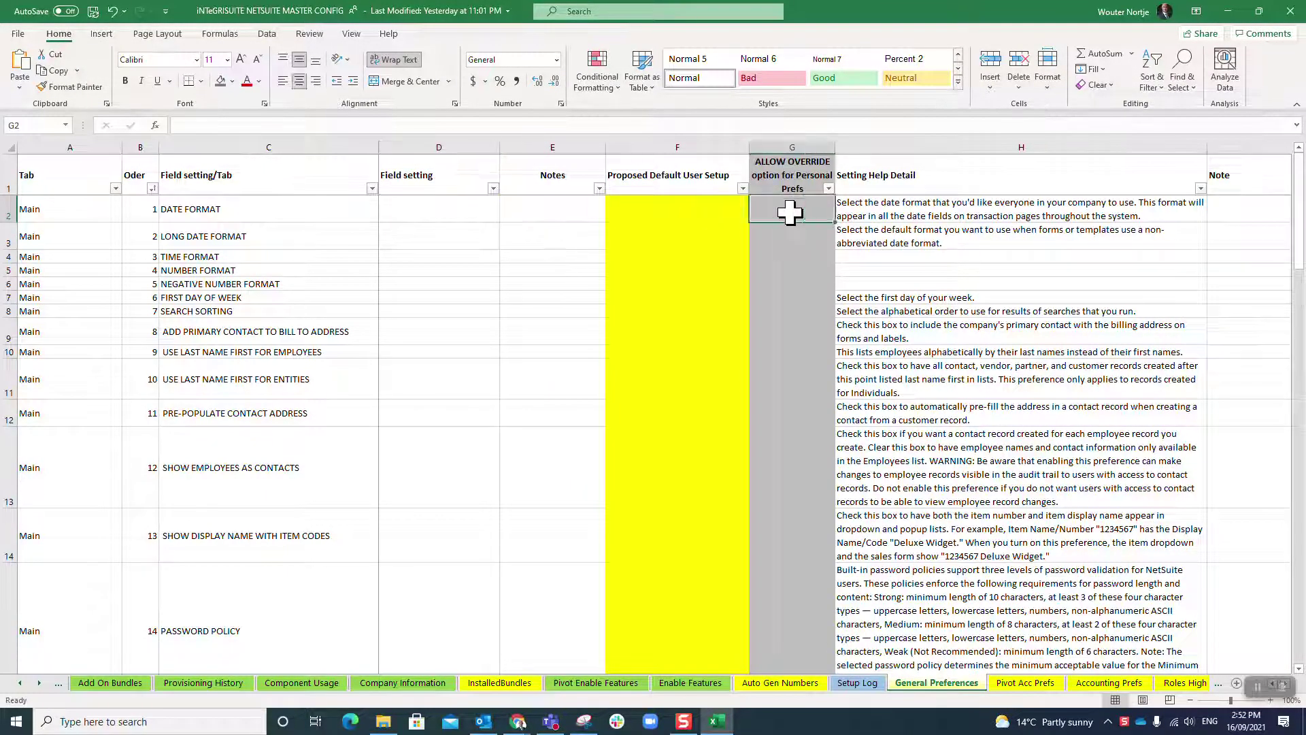
pyautogui.click(790, 175)
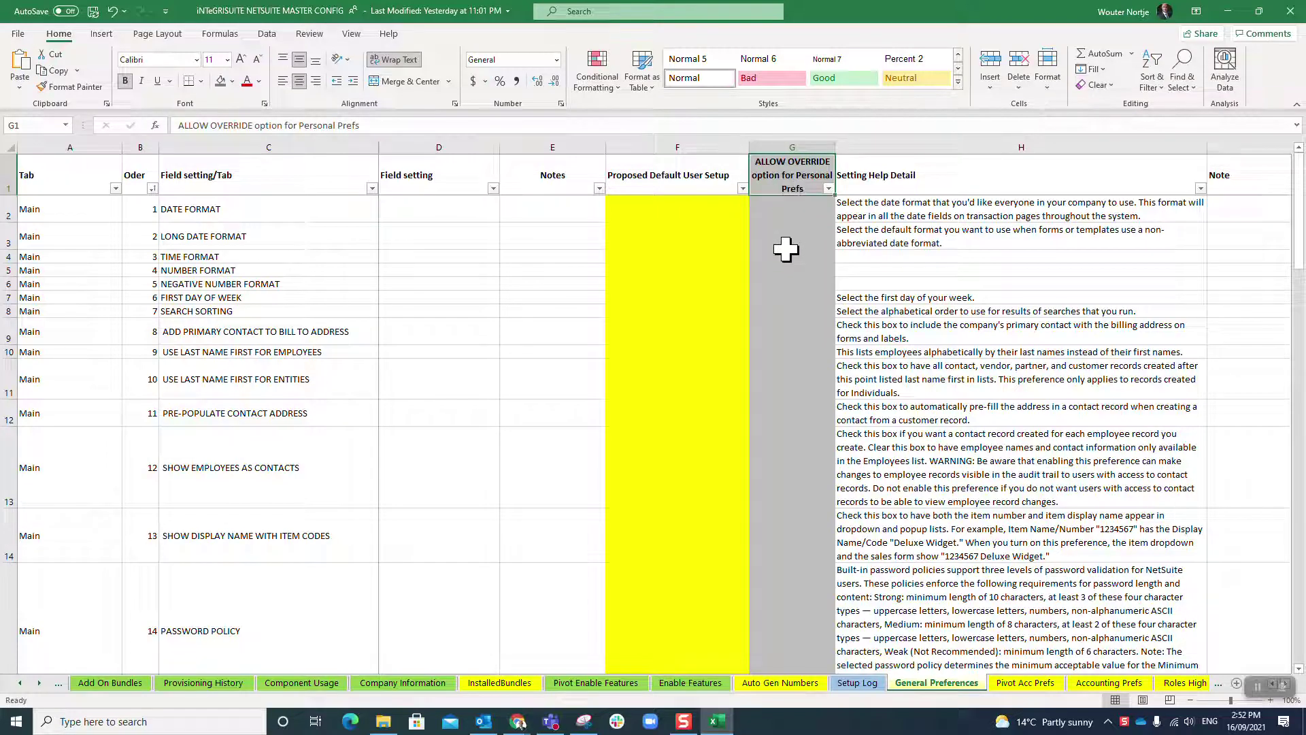
# Switch to NetSuite in the browser and open the company's General Preferences page.
pyautogui.hotkey('alt', 'Tab')
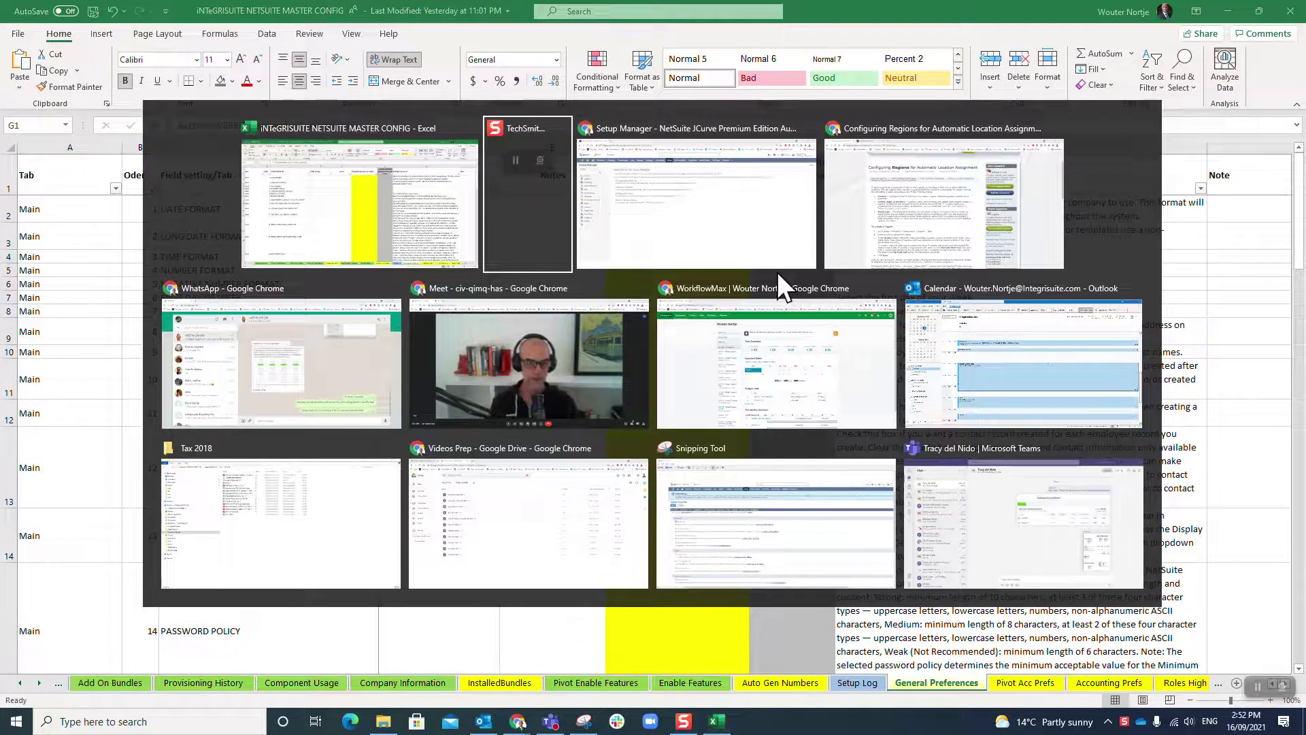
pyautogui.click(777, 270)
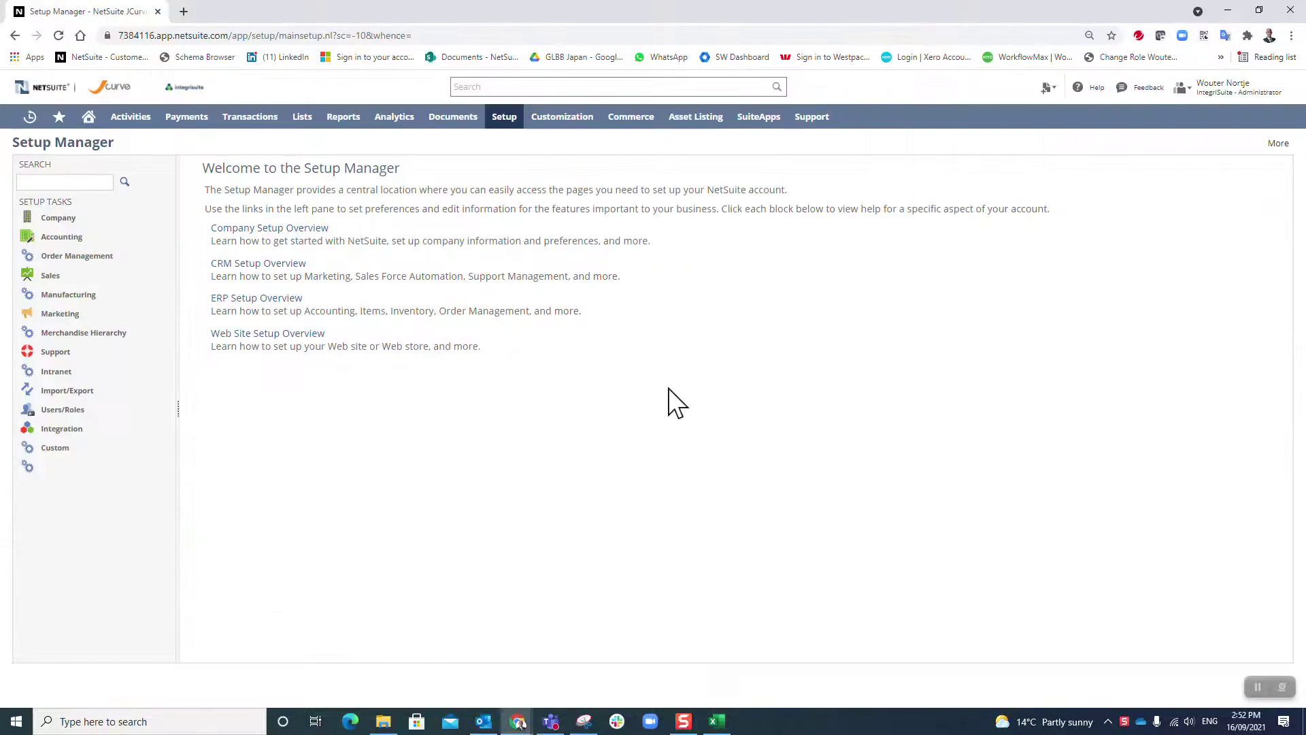
pyautogui.moveTo(507, 129)
pyautogui.moveTo(528, 167)
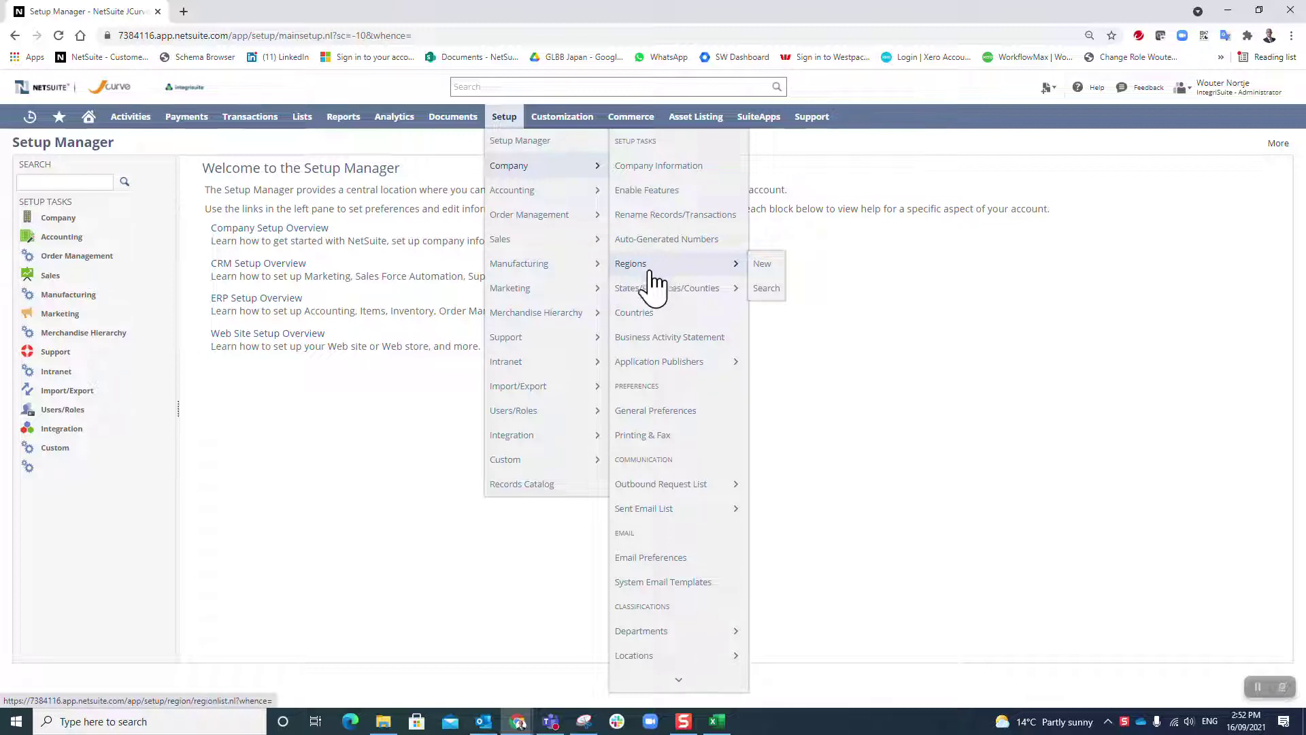
pyautogui.moveTo(643, 299)
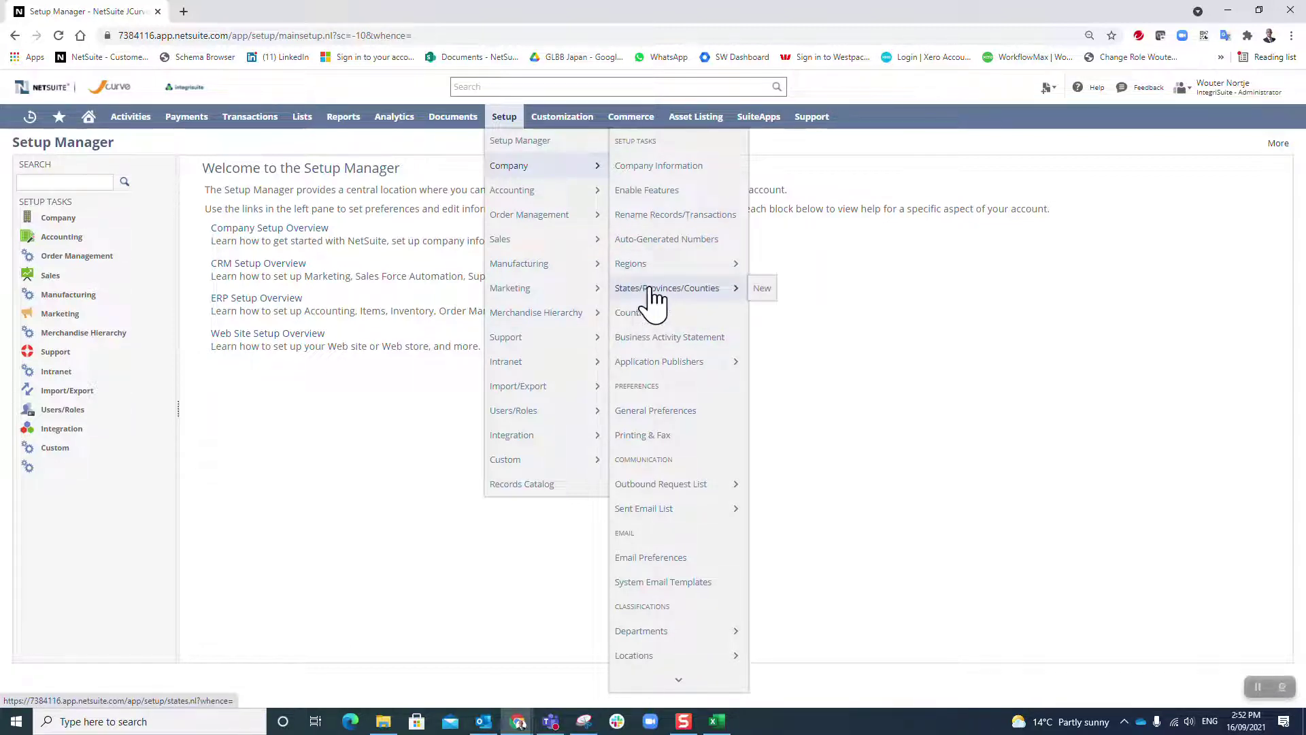
pyautogui.click(665, 412)
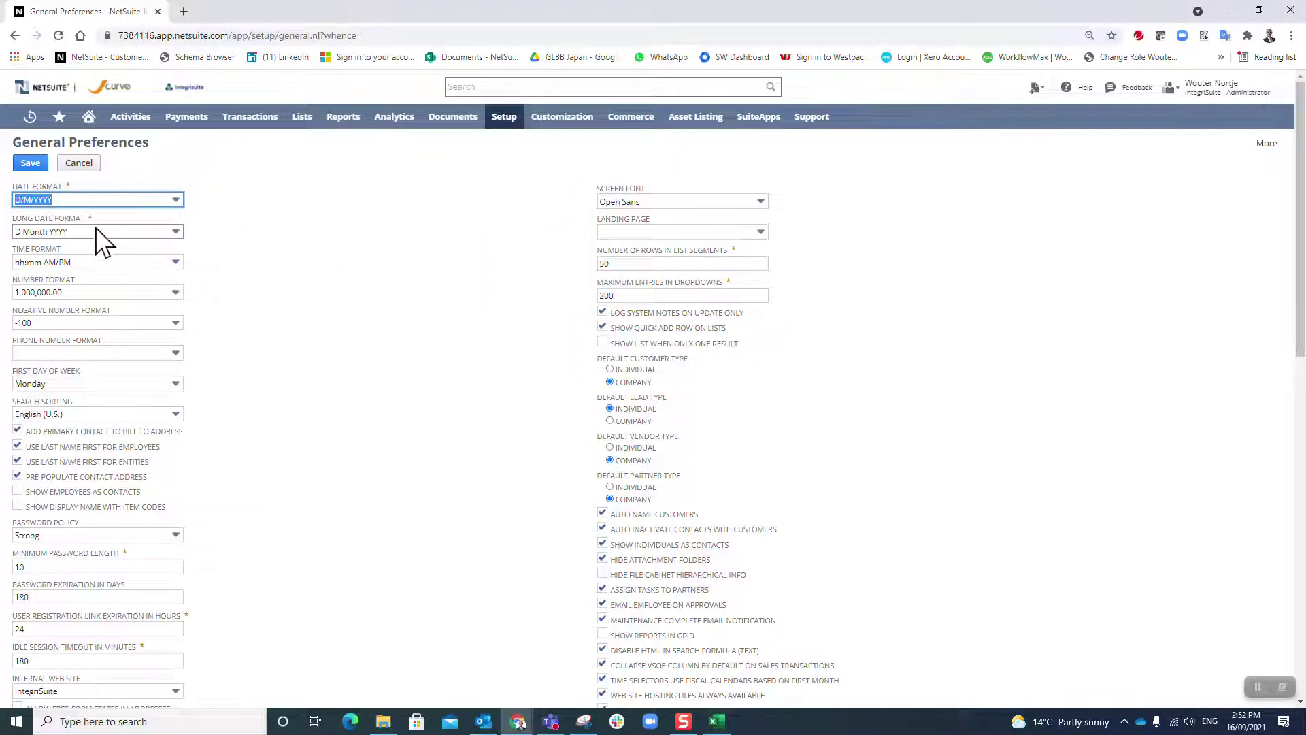
# Set the company date format to DD/MM/YYYY in the NetSuite General Preferences.
pyautogui.hotkey('alt', 'Tab')
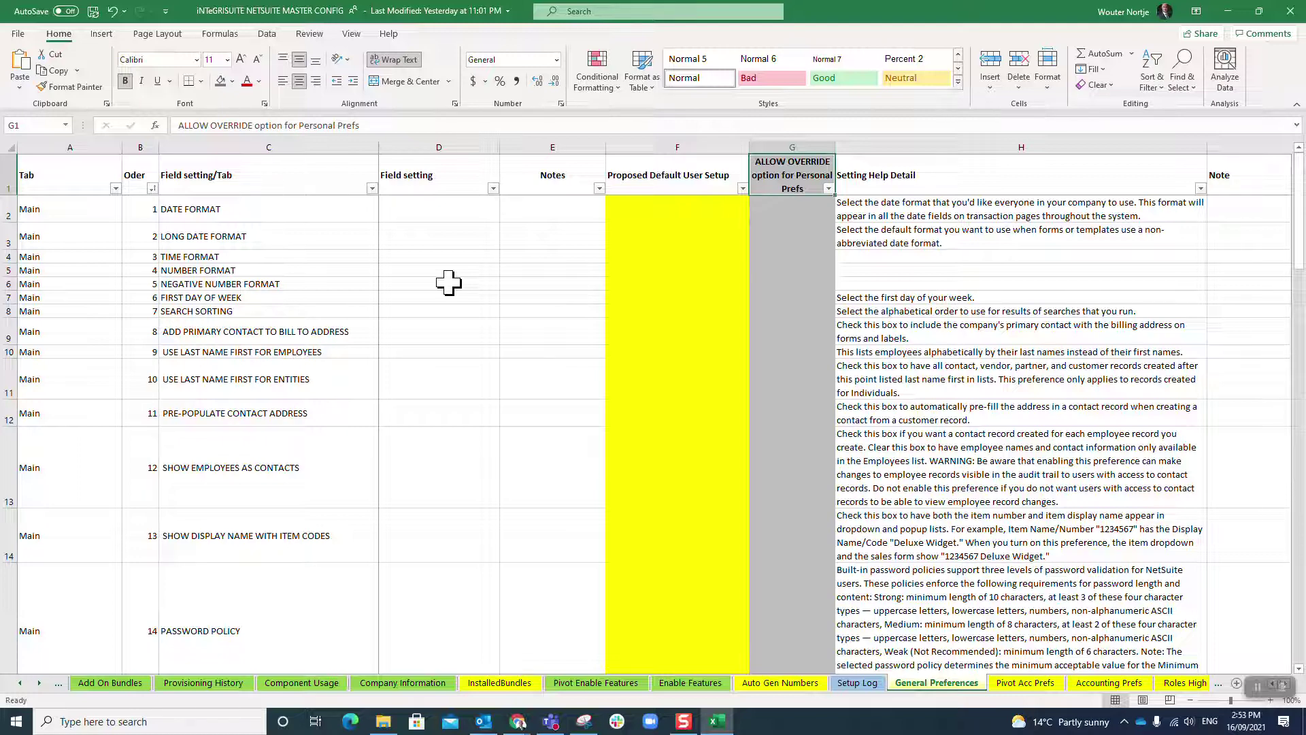
pyautogui.hotkey('alt', 'Tab')
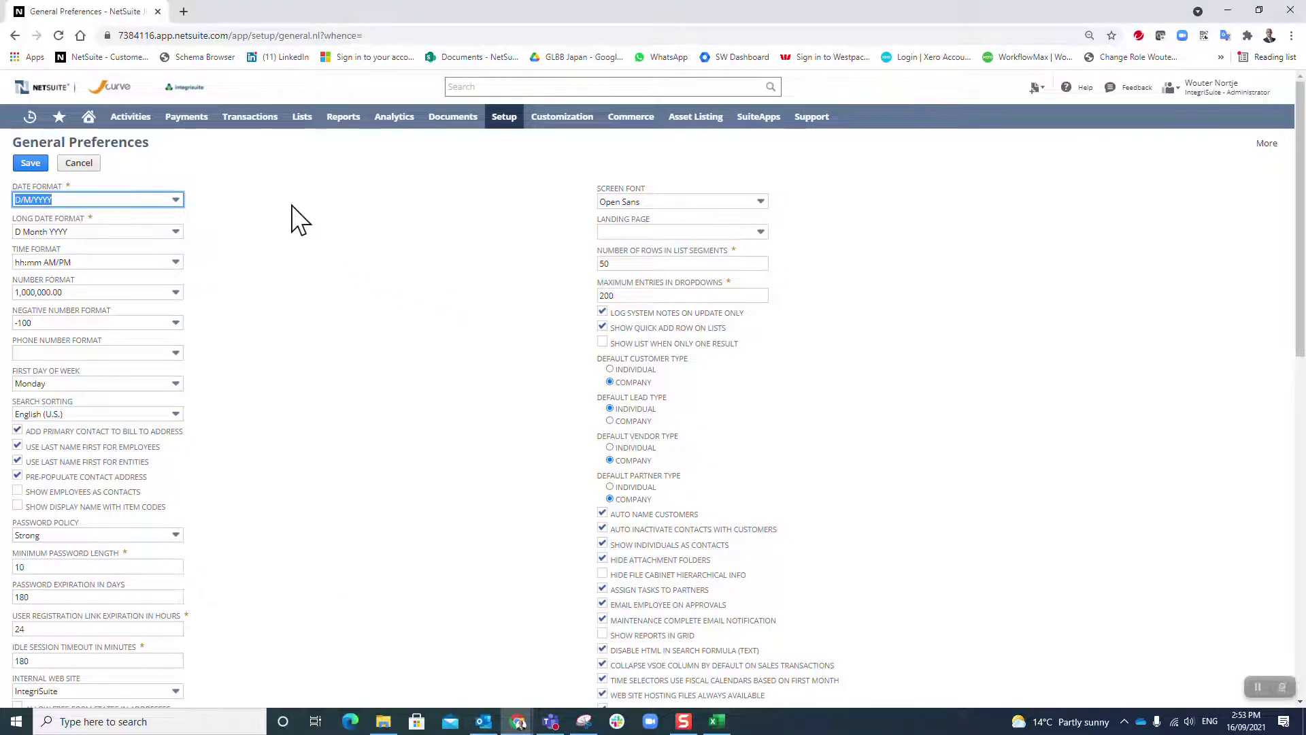
pyautogui.click(107, 200)
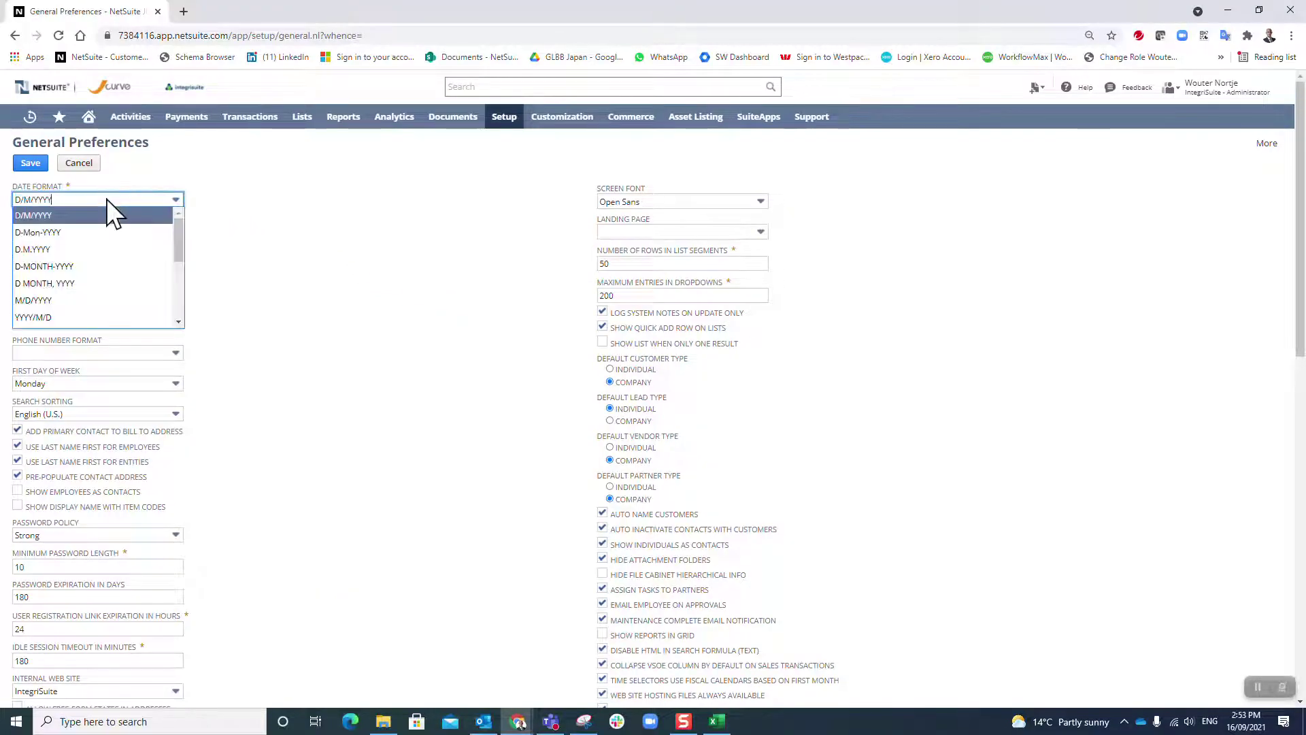
pyautogui.scroll(-1, 108, 204)
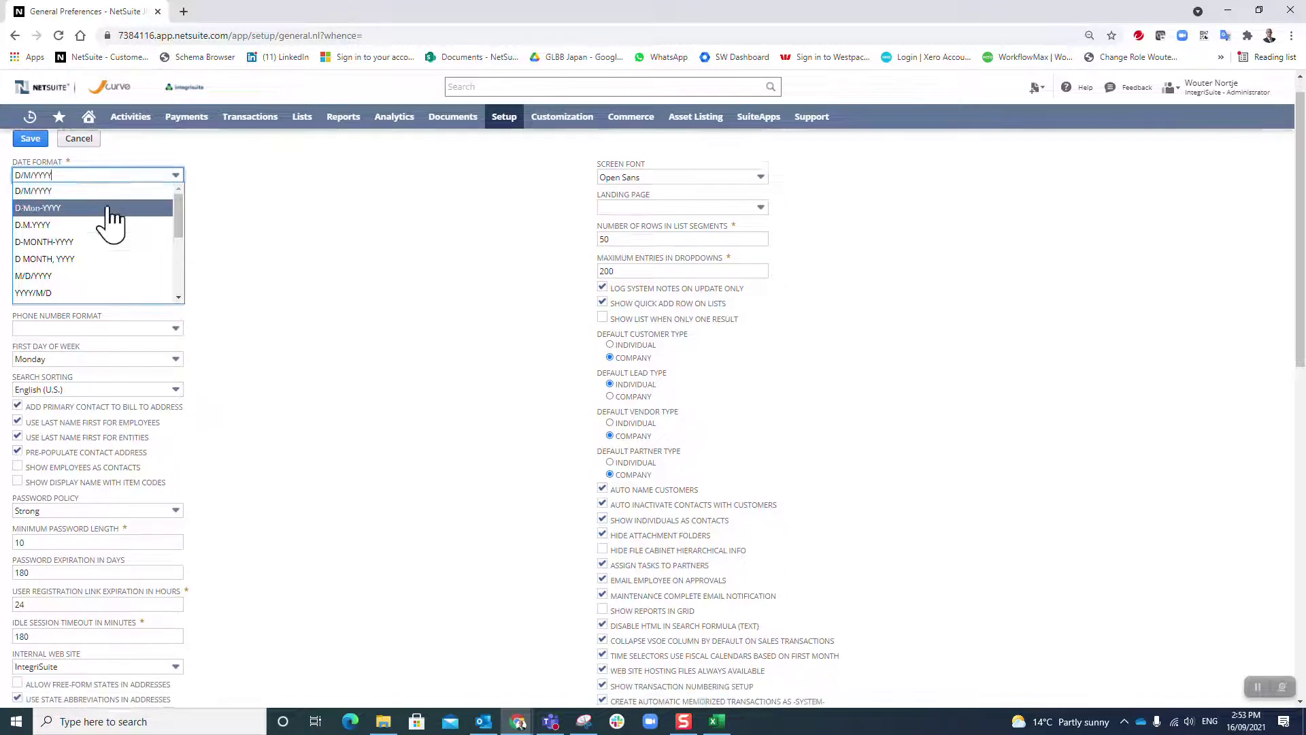
pyautogui.scroll(1, 107, 206)
pyautogui.moveTo(178, 241); pyautogui.dragTo(179, 267)
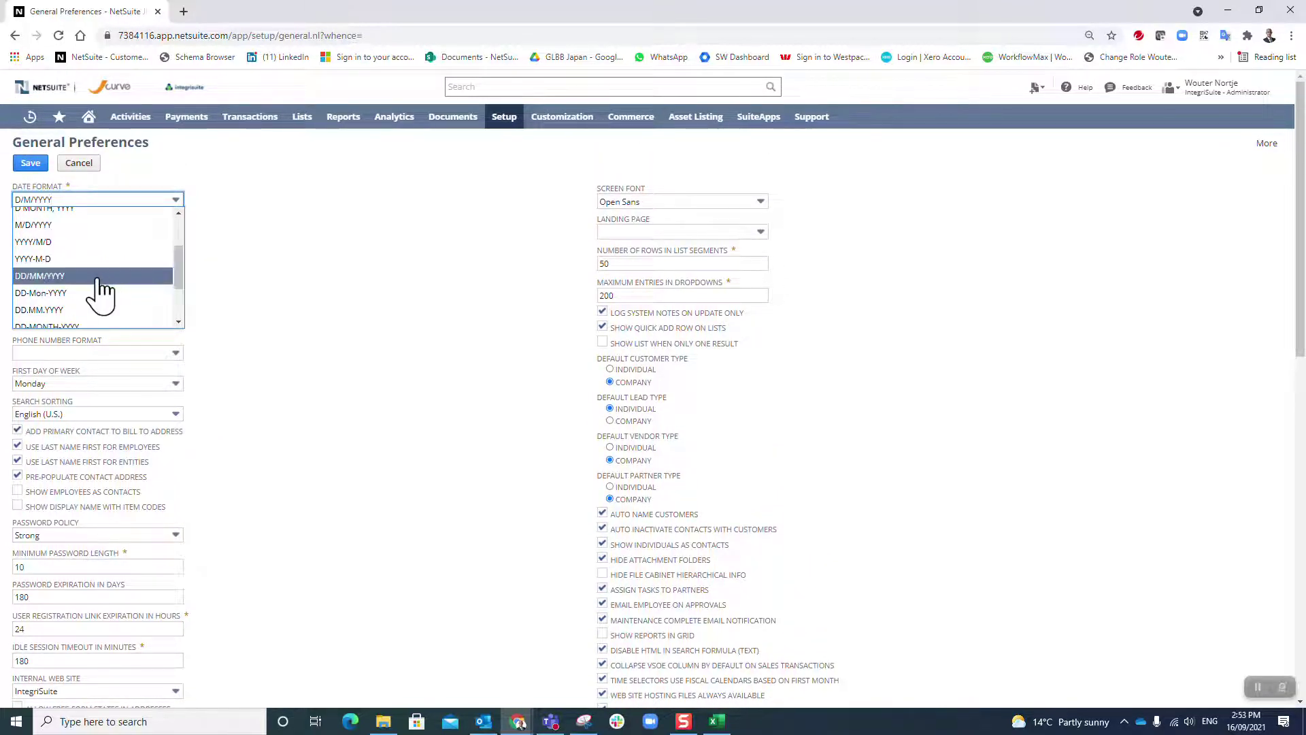
pyautogui.click(65, 275)
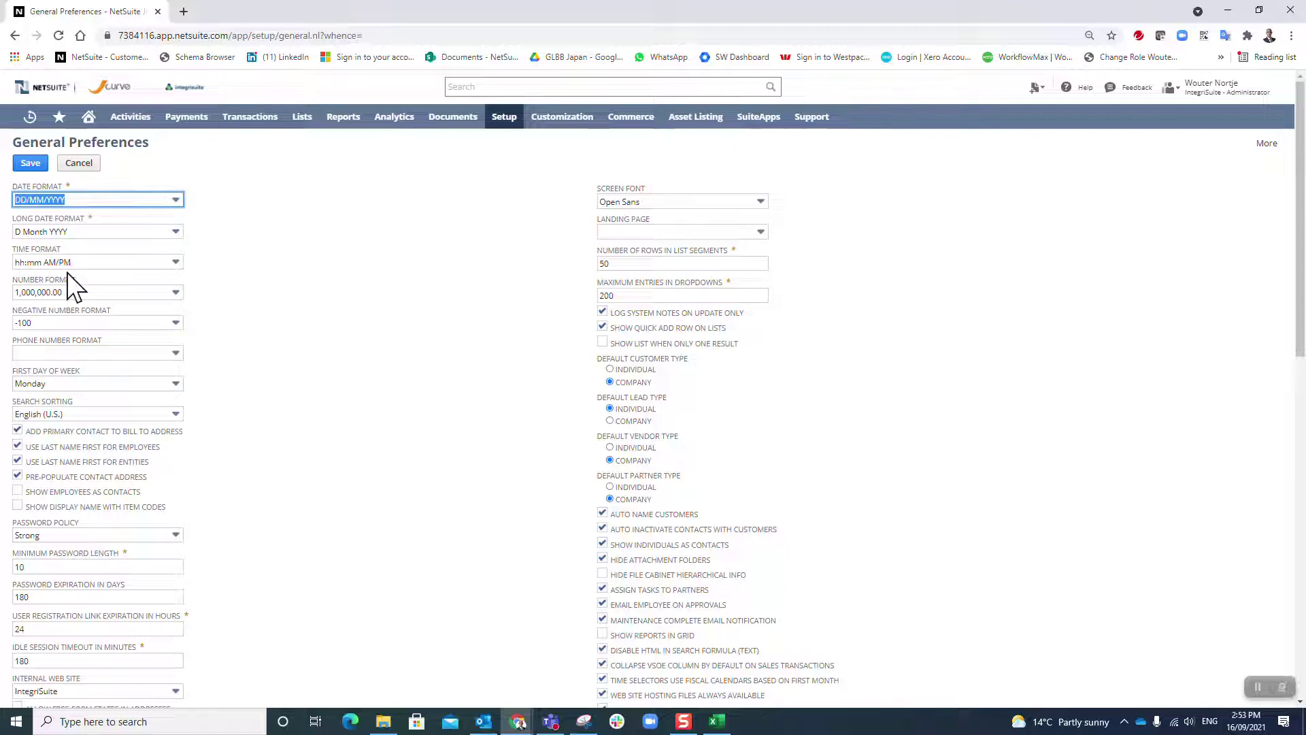
# Set the long date format to DD Month YYYY.
pyautogui.click(220, 219)
pyautogui.click(175, 239)
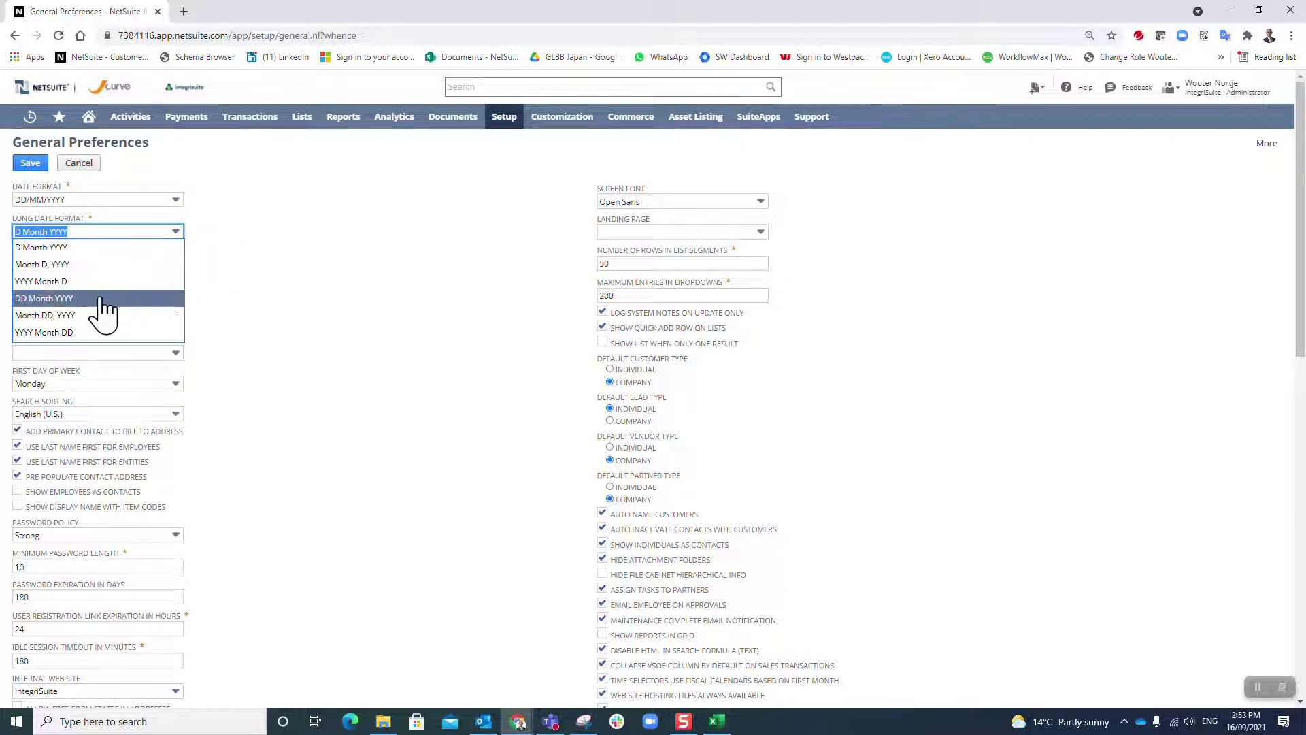
pyautogui.click(74, 298)
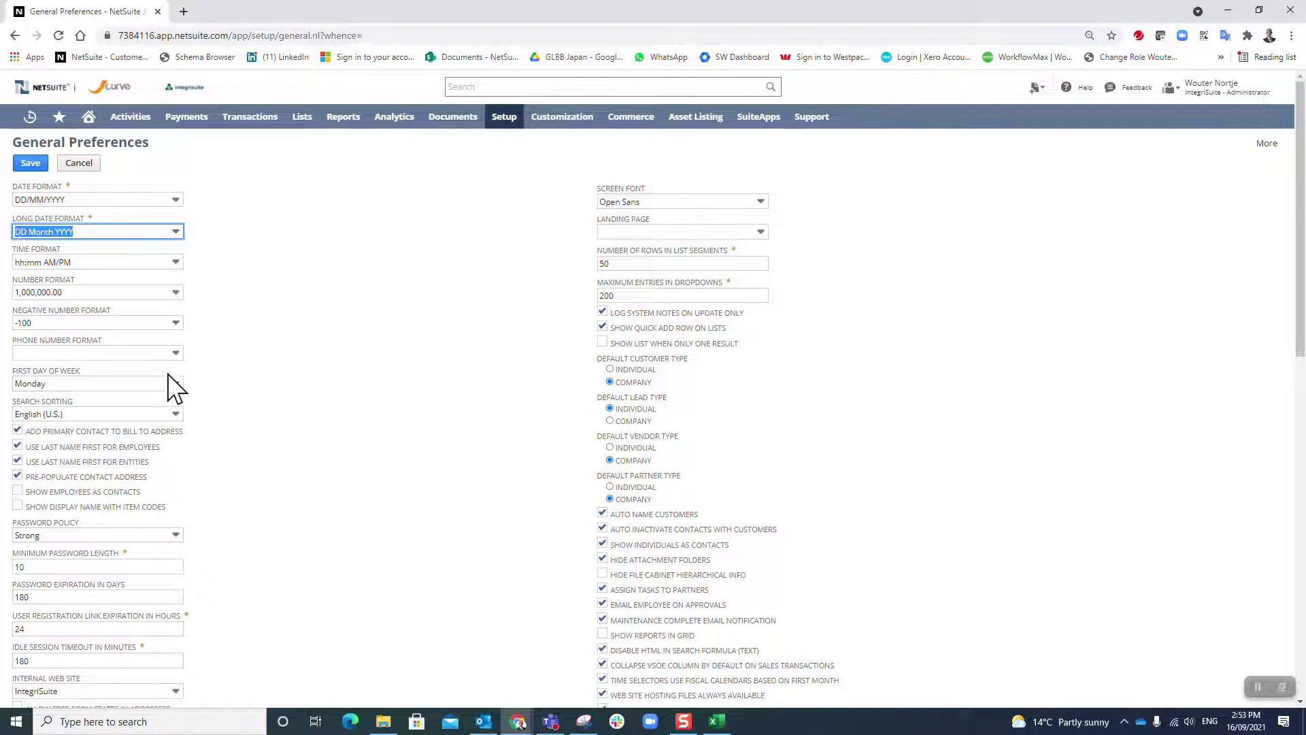
# Review the remaining general preferences and the list of overriding preferences with their Allow Override settings.
pyautogui.scroll(-2, 166, 401)
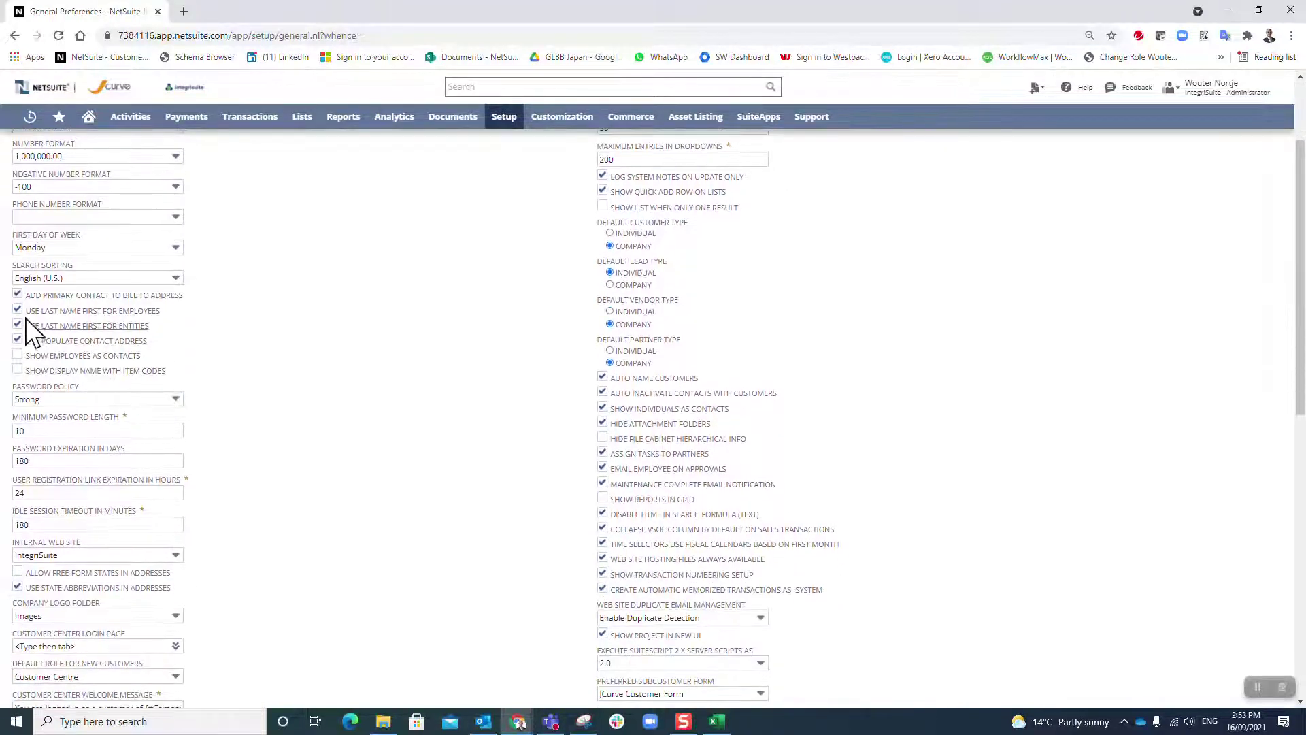
pyautogui.scroll(-4, 77, 426)
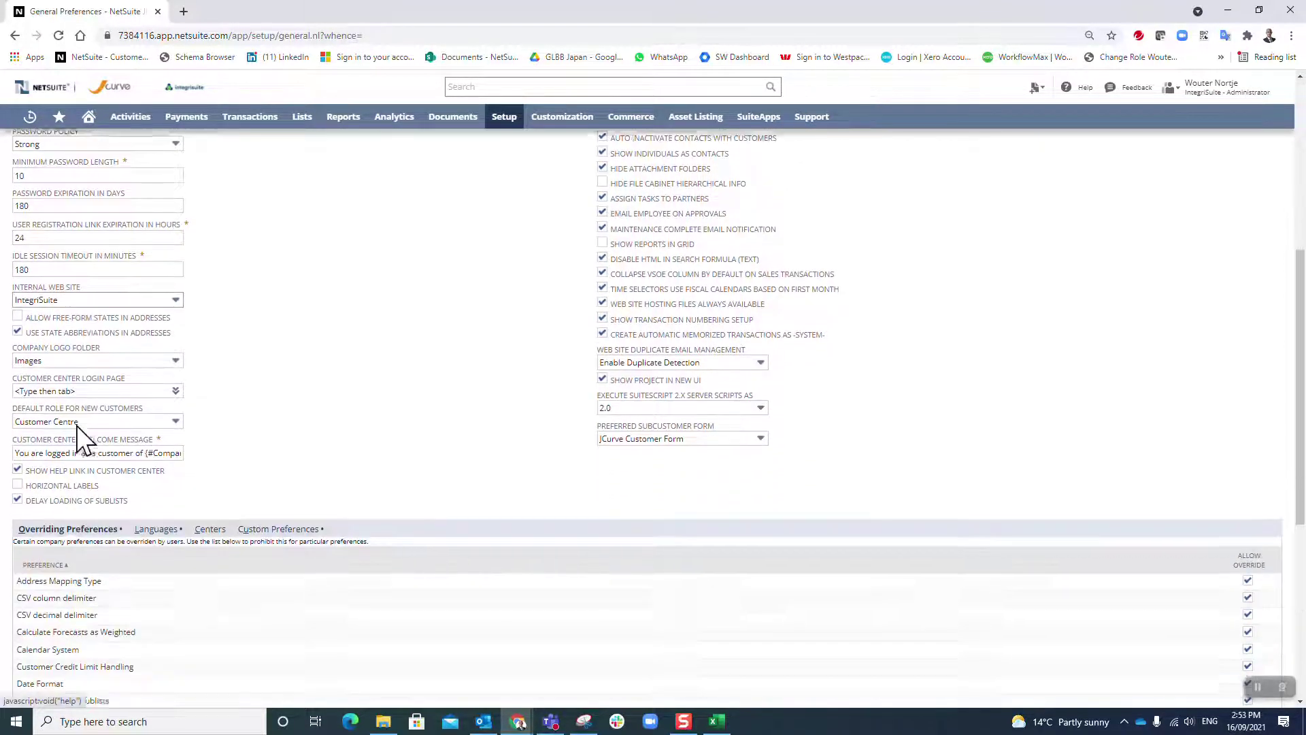
pyautogui.scroll(-5, 76, 425)
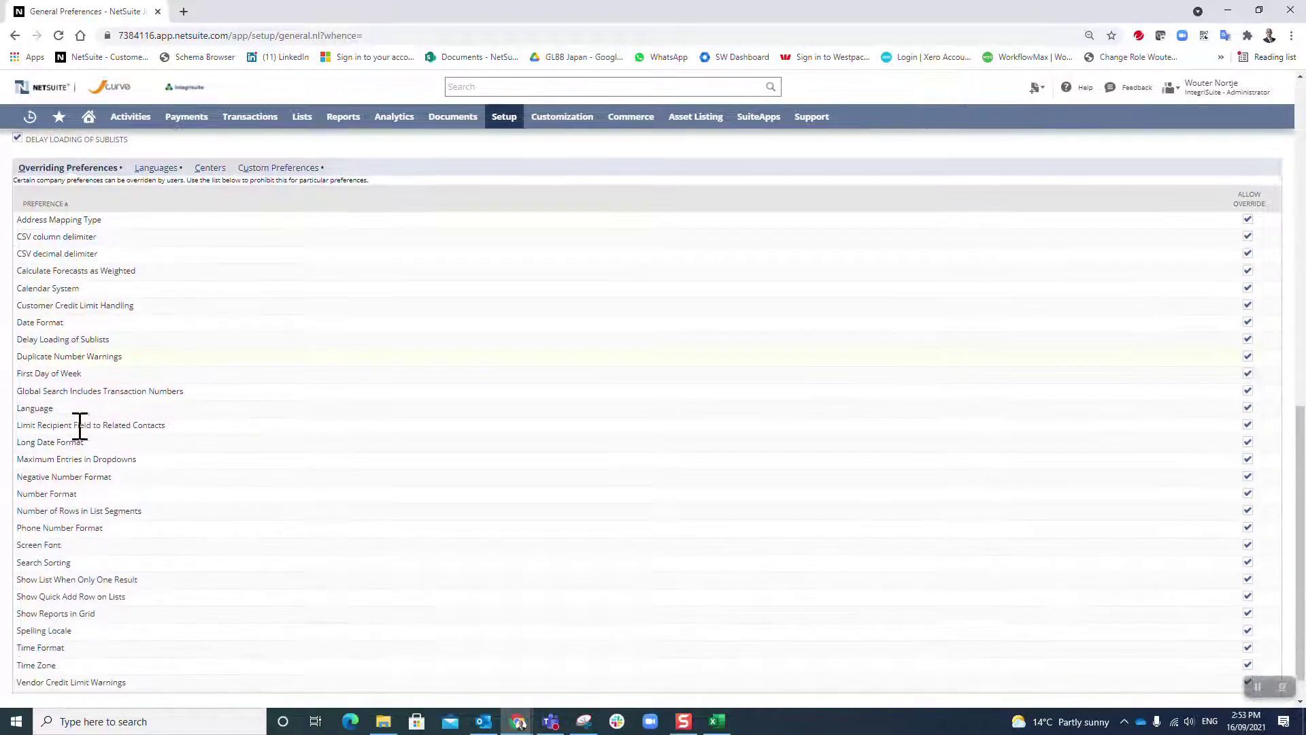
pyautogui.scroll(-1, 79, 426)
pyautogui.scroll(6, 80, 426)
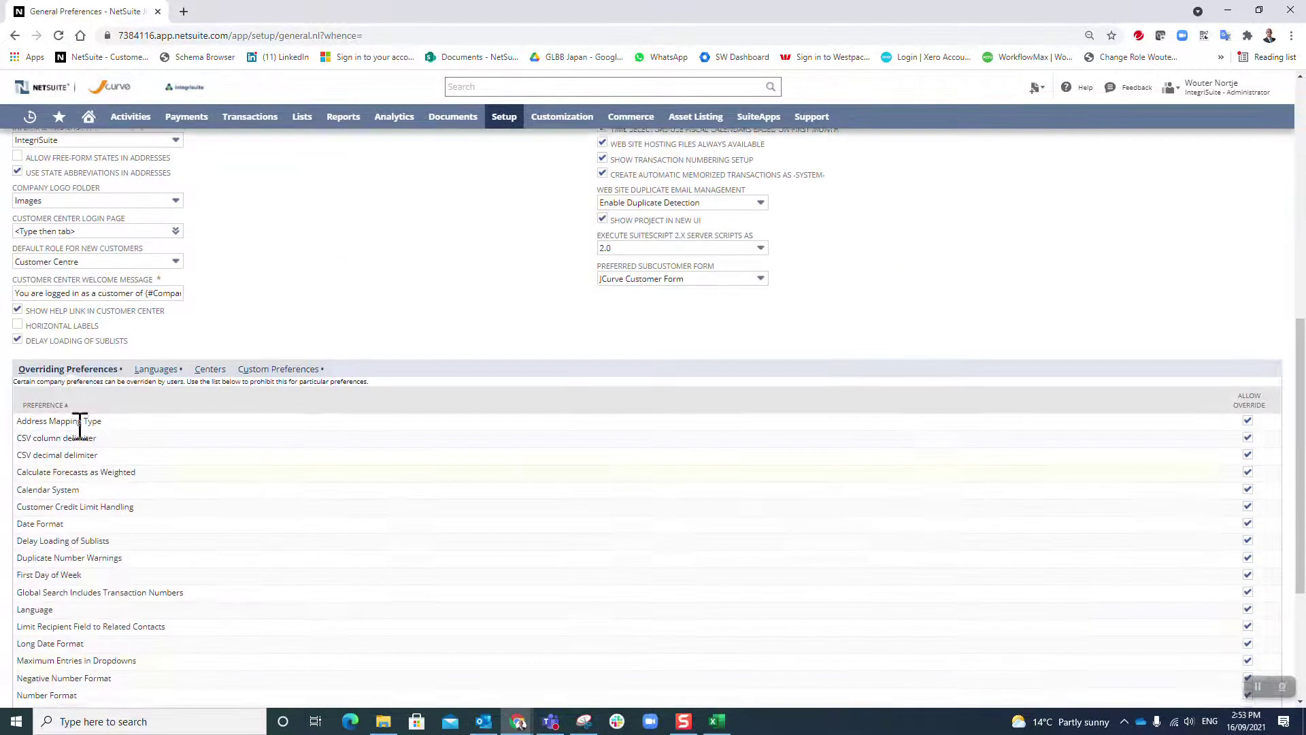
pyautogui.scroll(3, 83, 422)
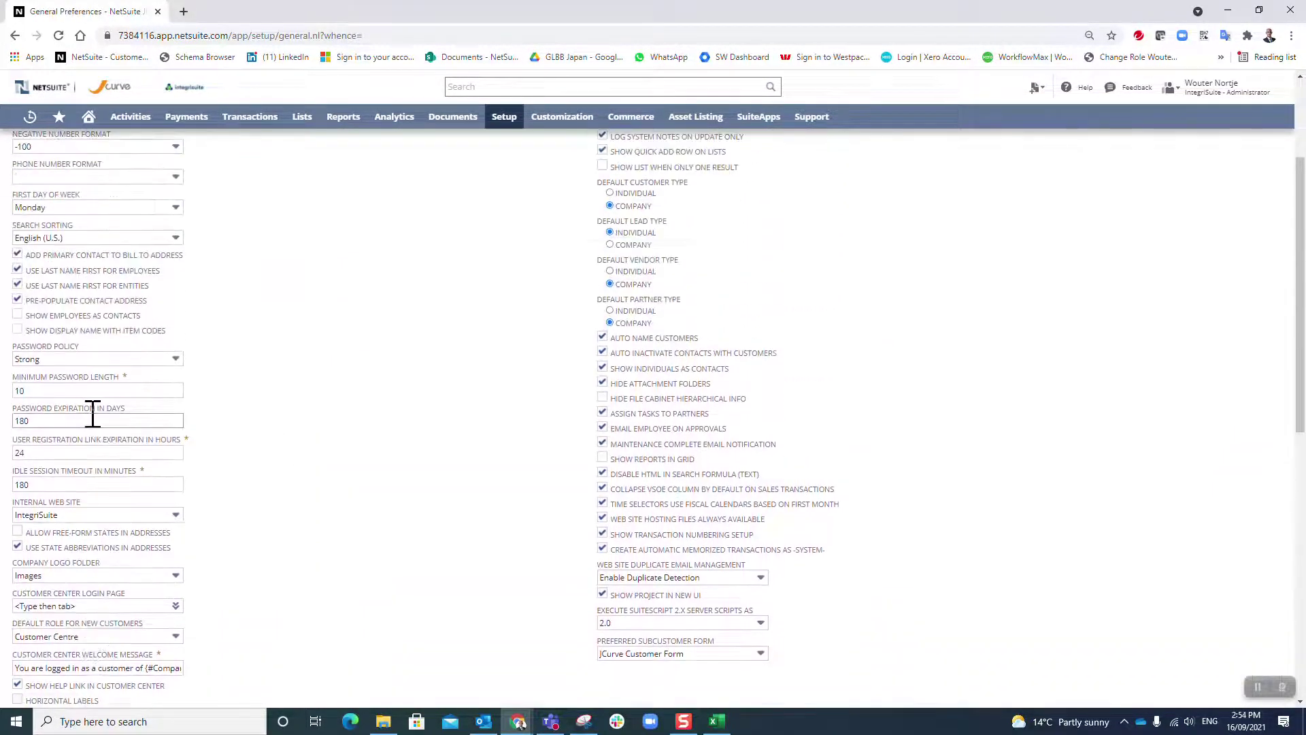
pyautogui.scroll(2, 306, 423)
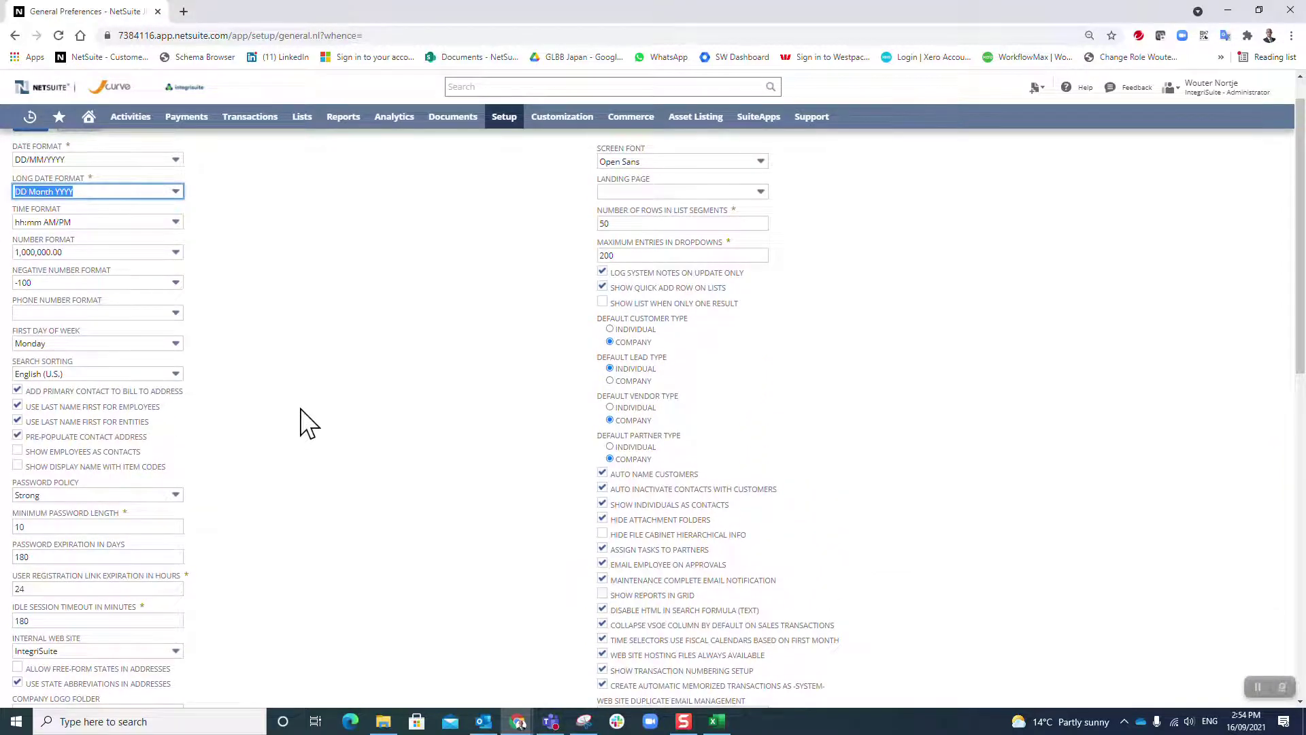
pyautogui.scroll(2, 307, 423)
pyautogui.scroll(-12, 302, 418)
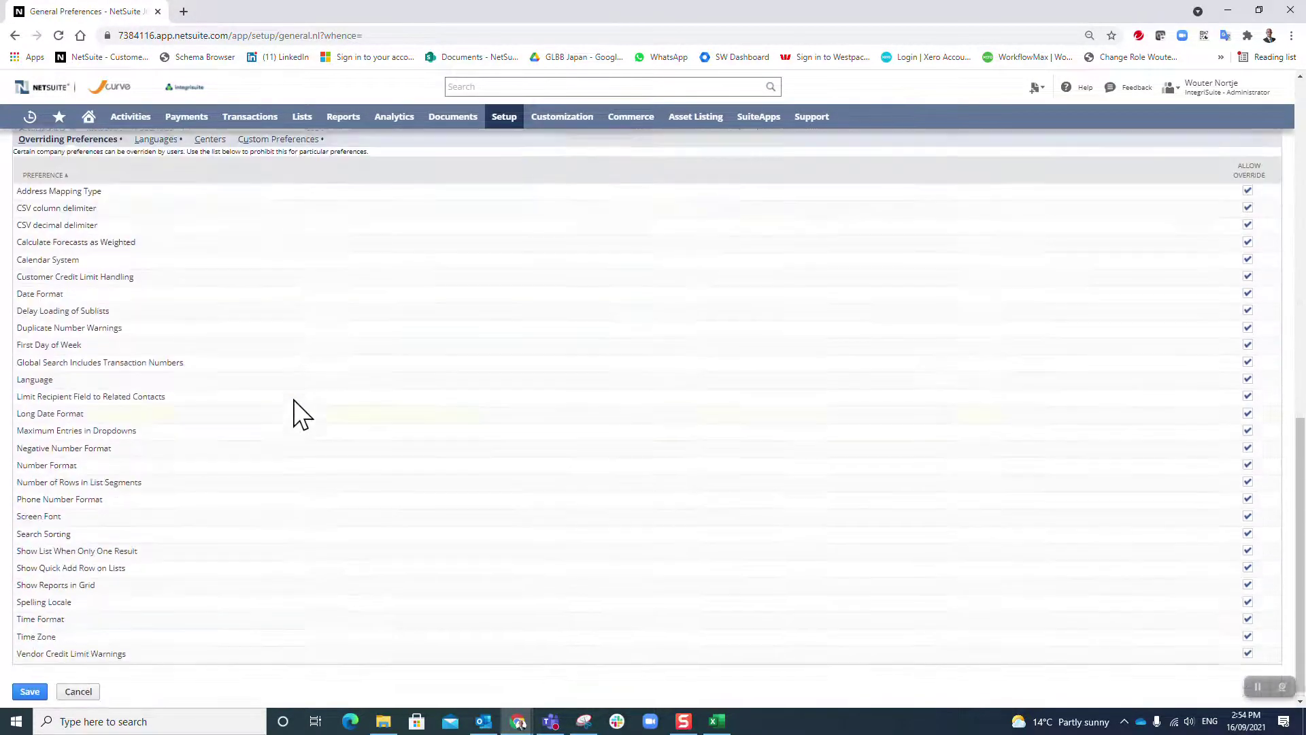
pyautogui.scroll(3, 301, 418)
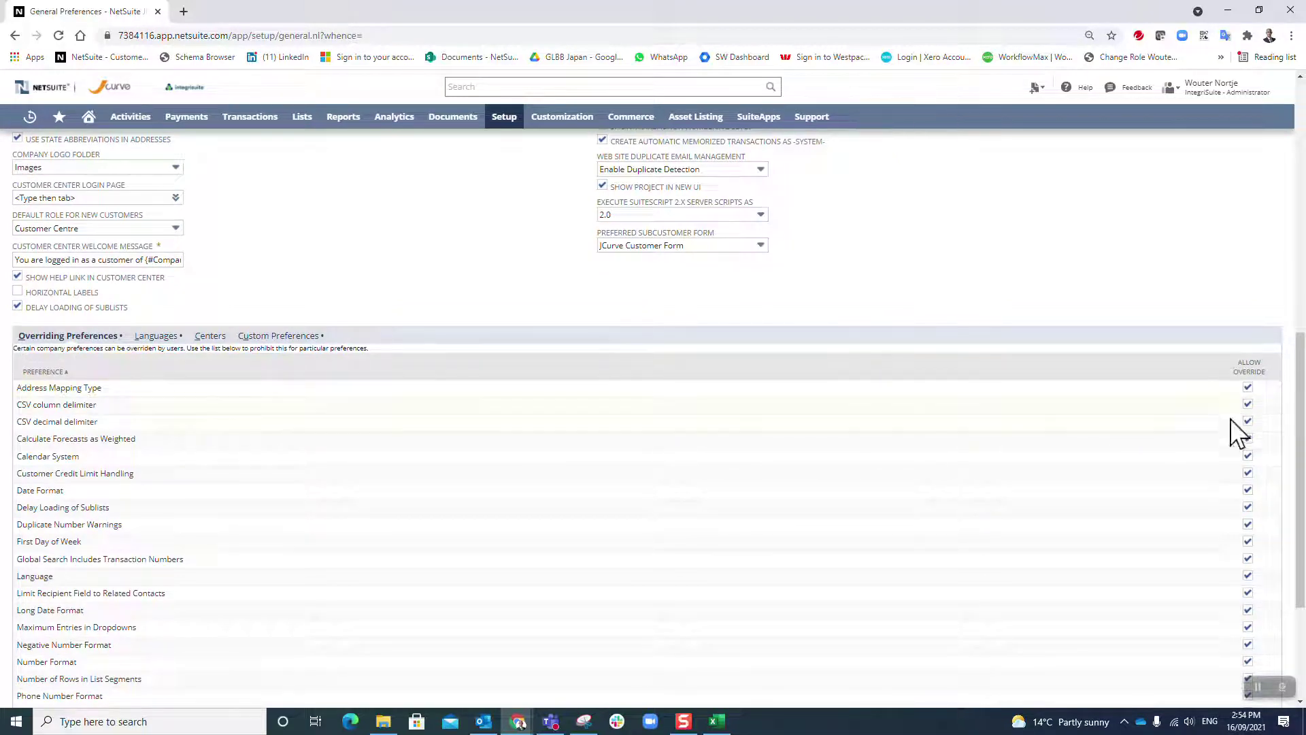
pyautogui.scroll(-3, 1254, 622)
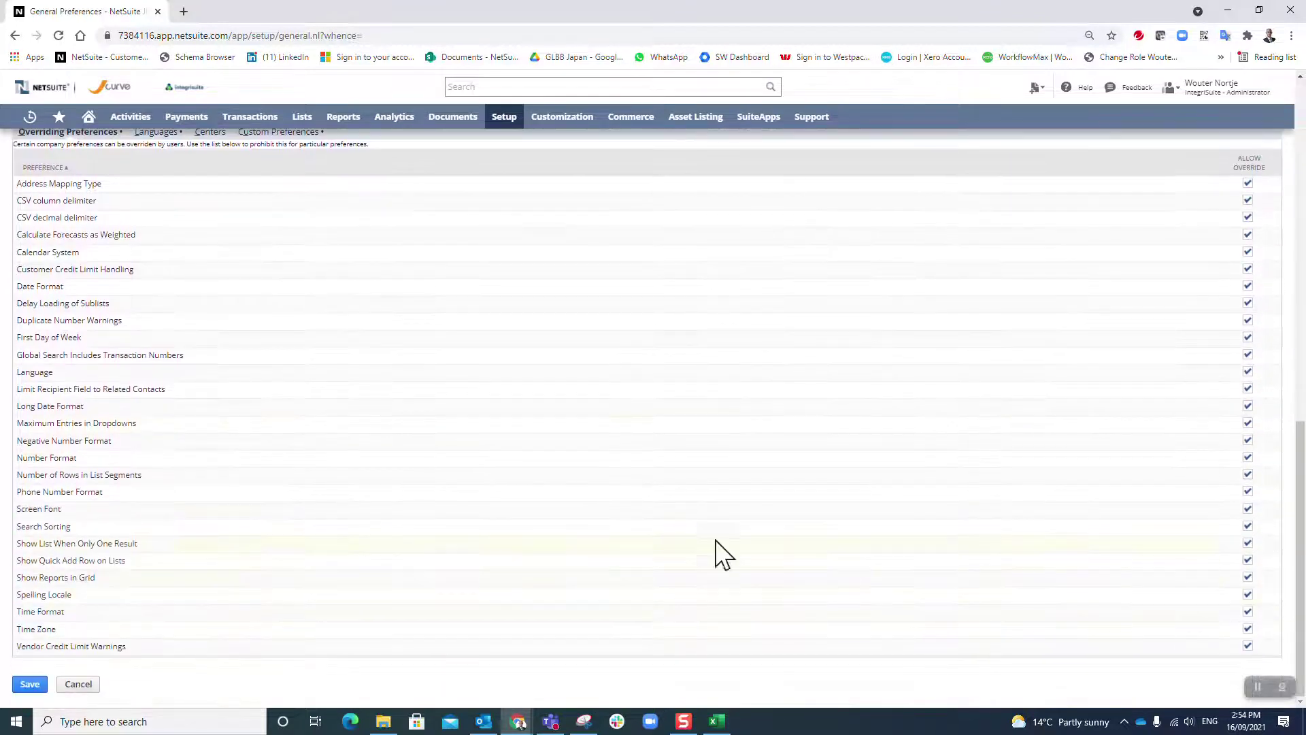
pyautogui.scroll(1, 233, 376)
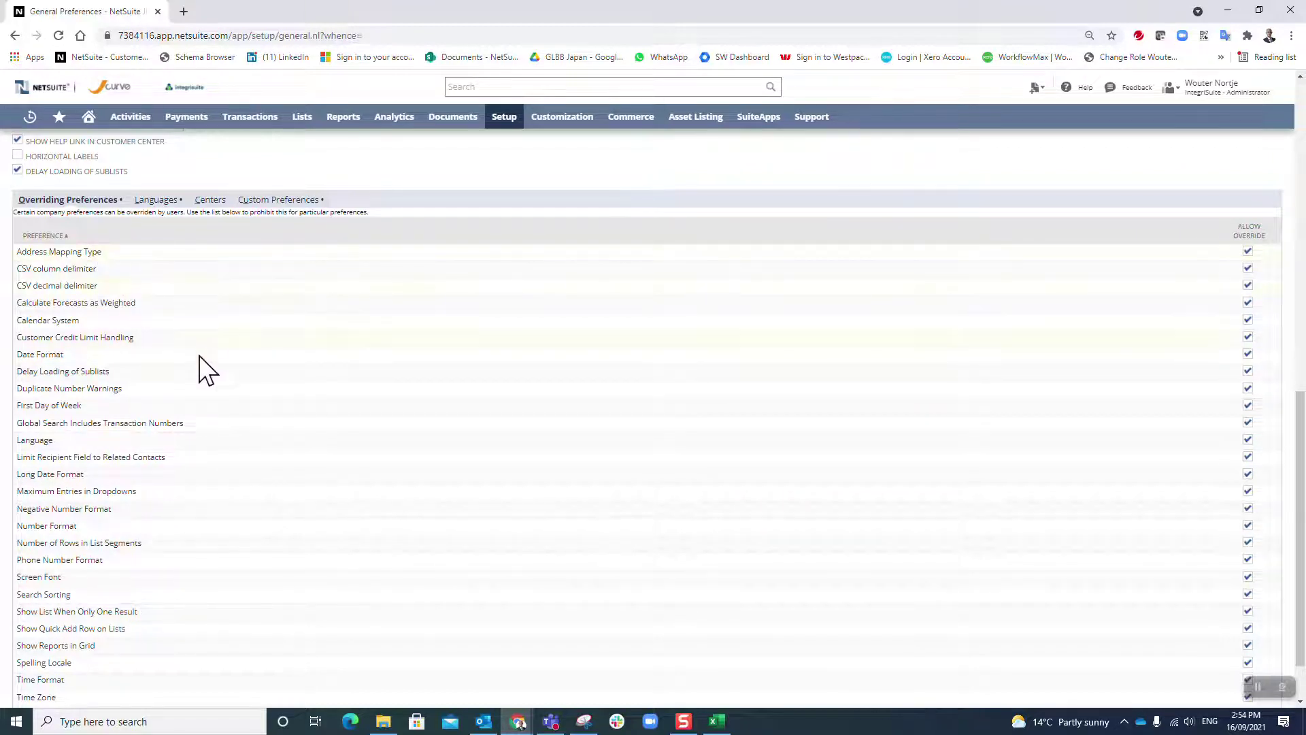
# Clear Allow Override for every overriding preference from Address Mapping Type through Time Format.
pyautogui.scroll(-1, 1166, 321)
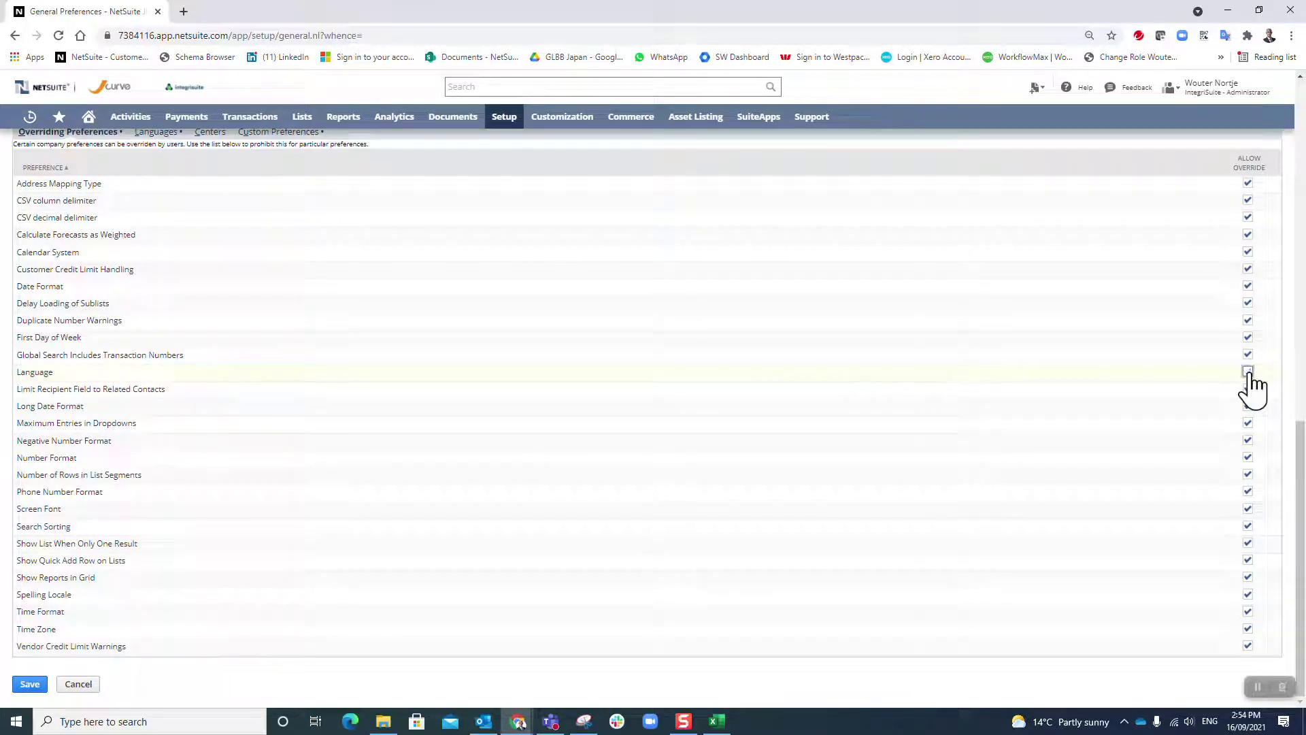
pyautogui.click(1248, 183)
pyautogui.click(1248, 200)
pyautogui.click(1248, 217)
pyautogui.click(1248, 234)
pyautogui.click(1248, 252)
pyautogui.click(1248, 286)
pyautogui.click(1248, 303)
pyautogui.click(1248, 320)
pyautogui.click(1248, 336)
pyautogui.click(1247, 355)
pyautogui.click(1248, 371)
pyautogui.click(1247, 389)
pyautogui.click(1248, 406)
pyautogui.click(1248, 422)
pyautogui.click(1248, 440)
pyautogui.click(1248, 457)
pyautogui.click(1248, 474)
pyautogui.click(1248, 491)
pyautogui.click(1248, 508)
pyautogui.click(1248, 526)
pyautogui.click(1248, 543)
pyautogui.click(1248, 560)
pyautogui.click(1247, 577)
pyautogui.click(1247, 594)
pyautogui.click(1248, 611)
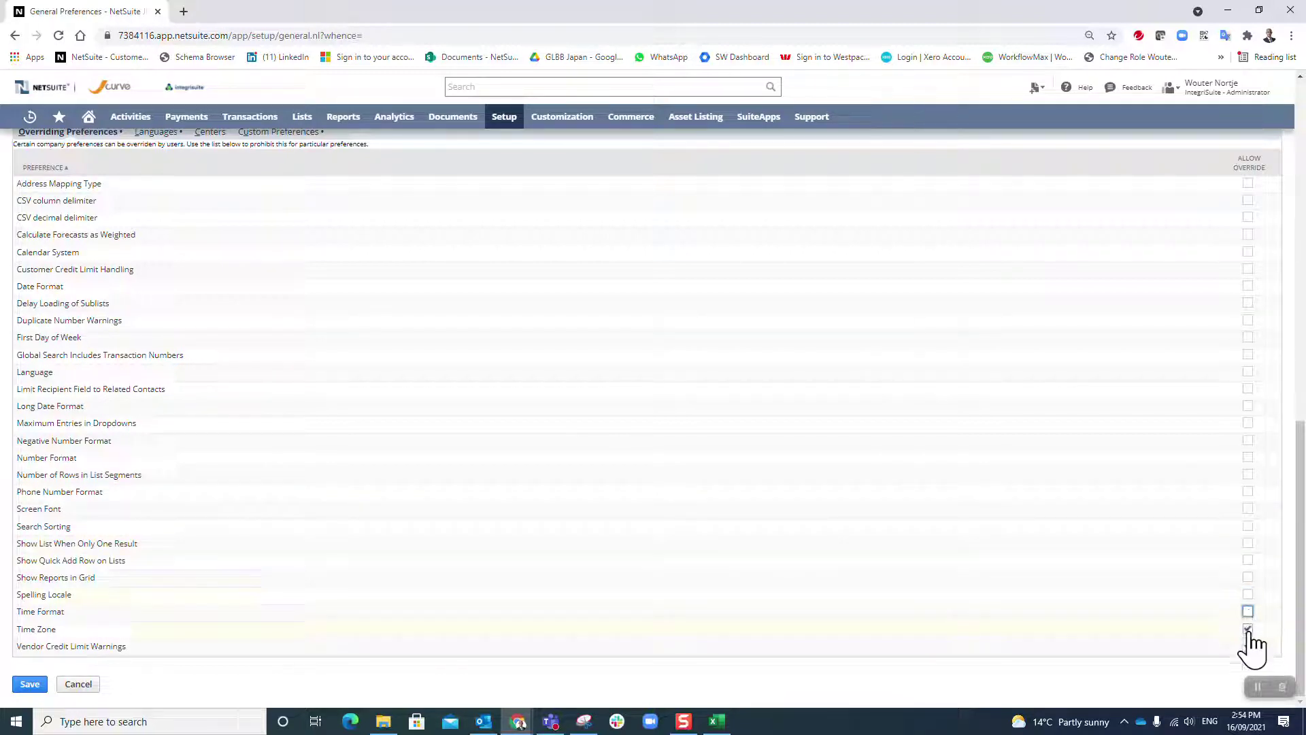
# Keep Allow Override enabled for Time Zone and enable it again for Language.
pyautogui.click(1248, 628)
pyautogui.click(1248, 629)
pyautogui.scroll(8, 166, 539)
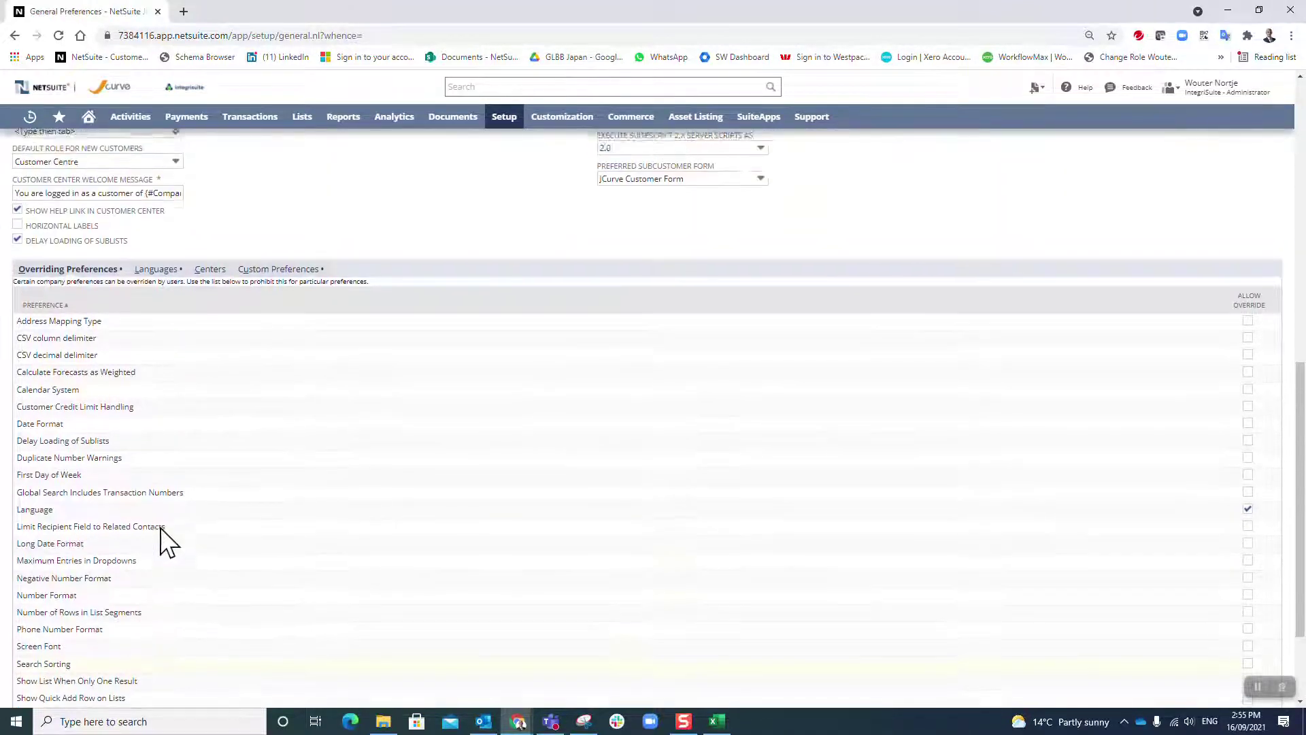
pyautogui.scroll(4, 166, 539)
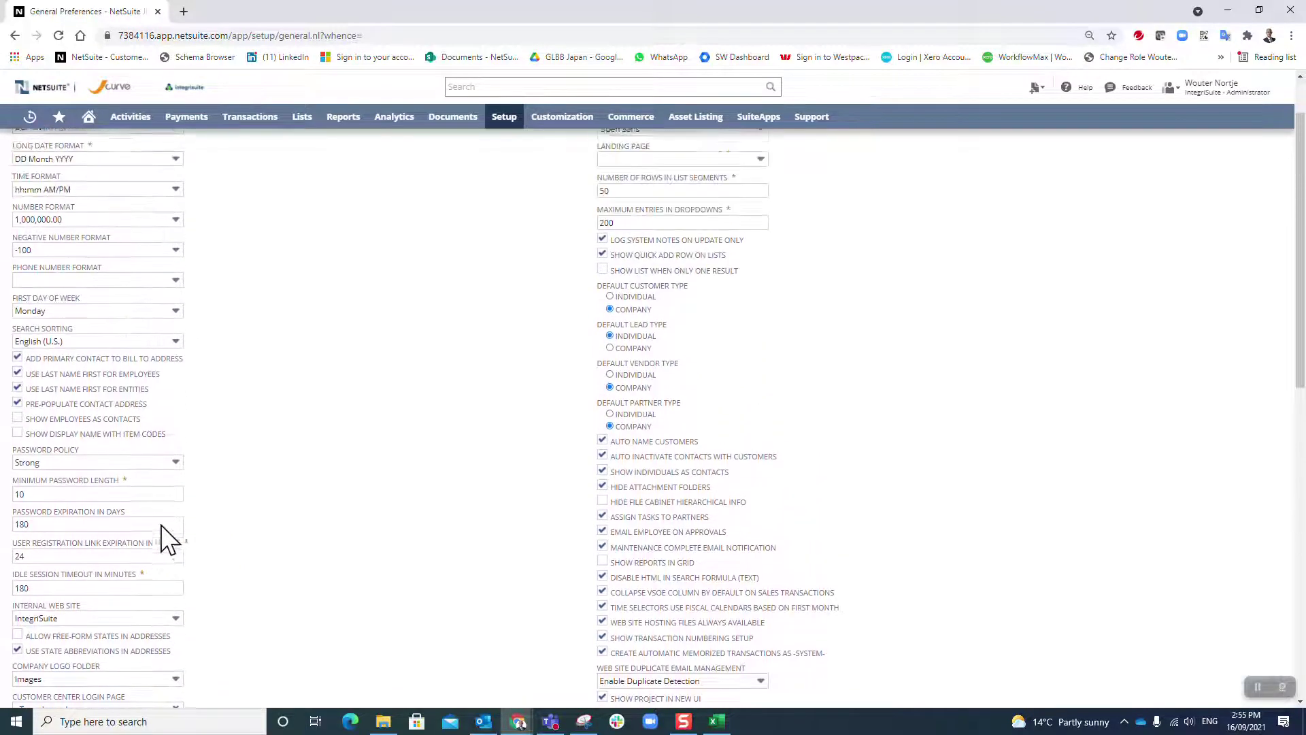
# Set the screen font to Verdana in the general preferences.
pyautogui.scroll(-5, 169, 534)
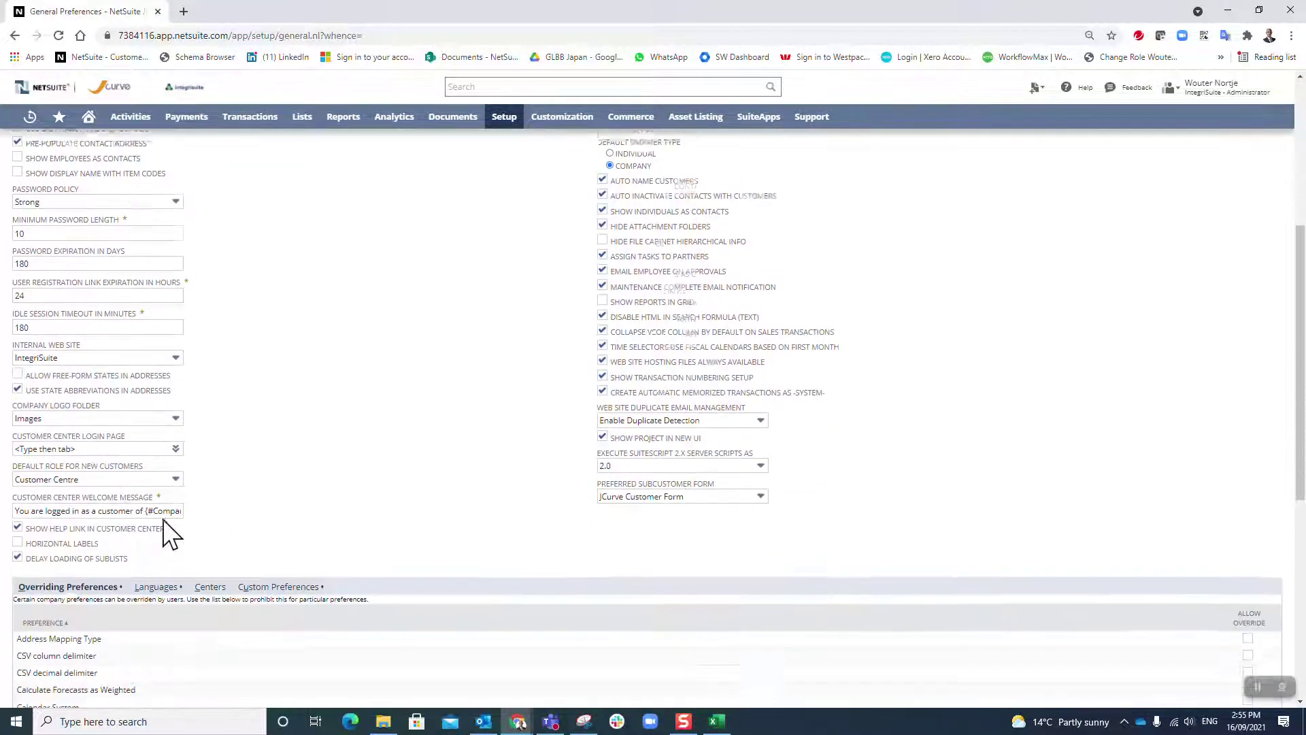
pyautogui.scroll(1, 169, 534)
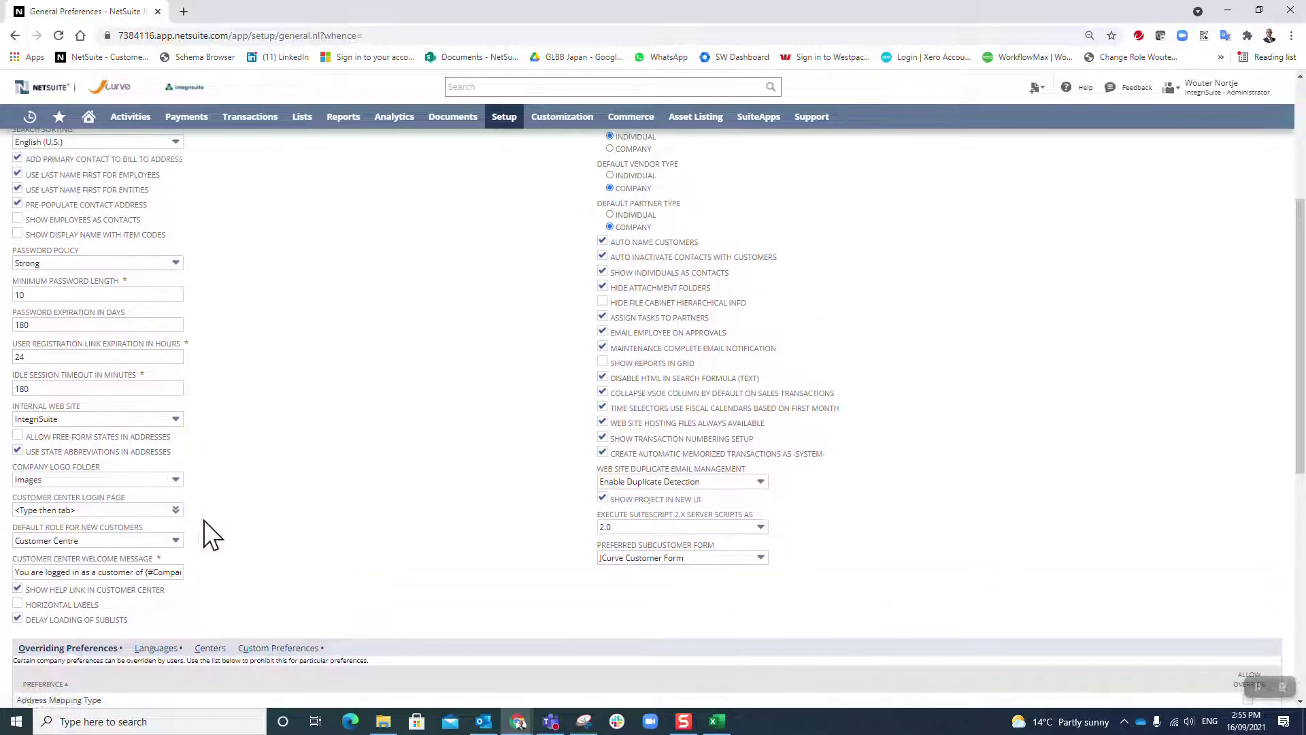
pyautogui.scroll(4, 204, 534)
pyautogui.click(654, 202)
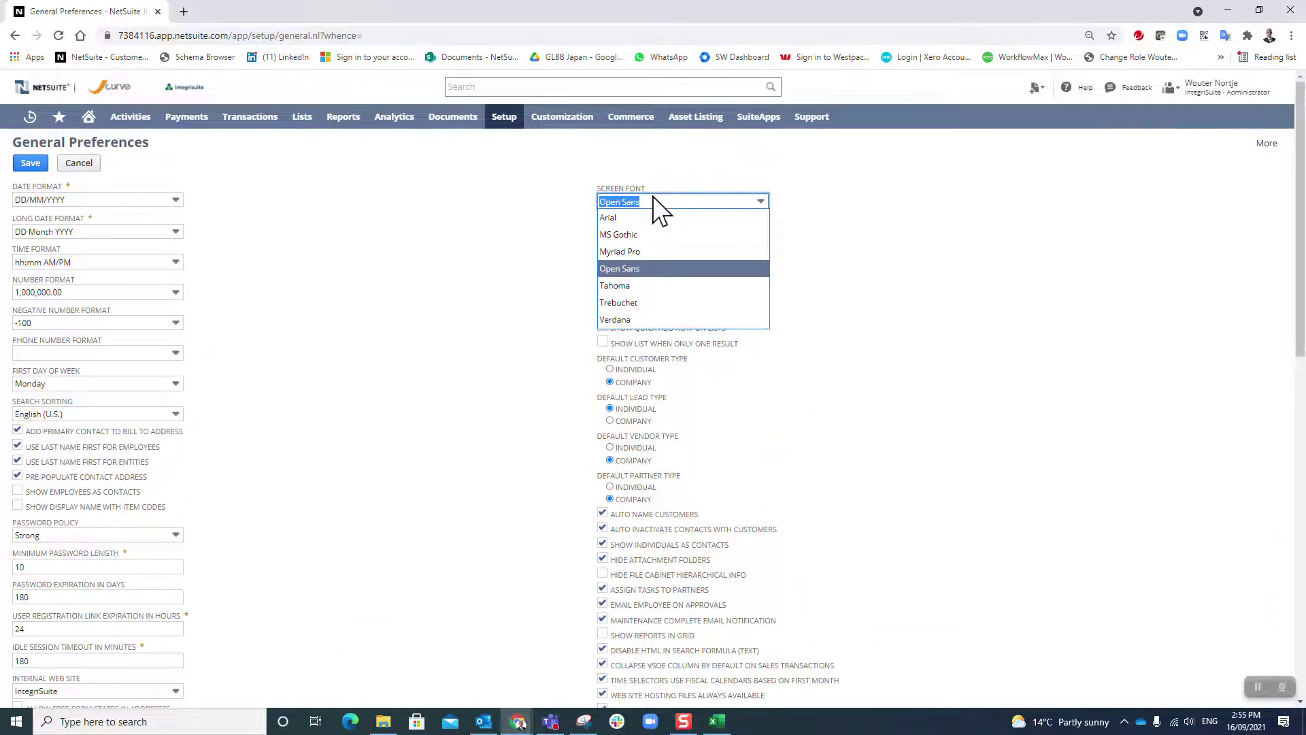
pyautogui.click(635, 320)
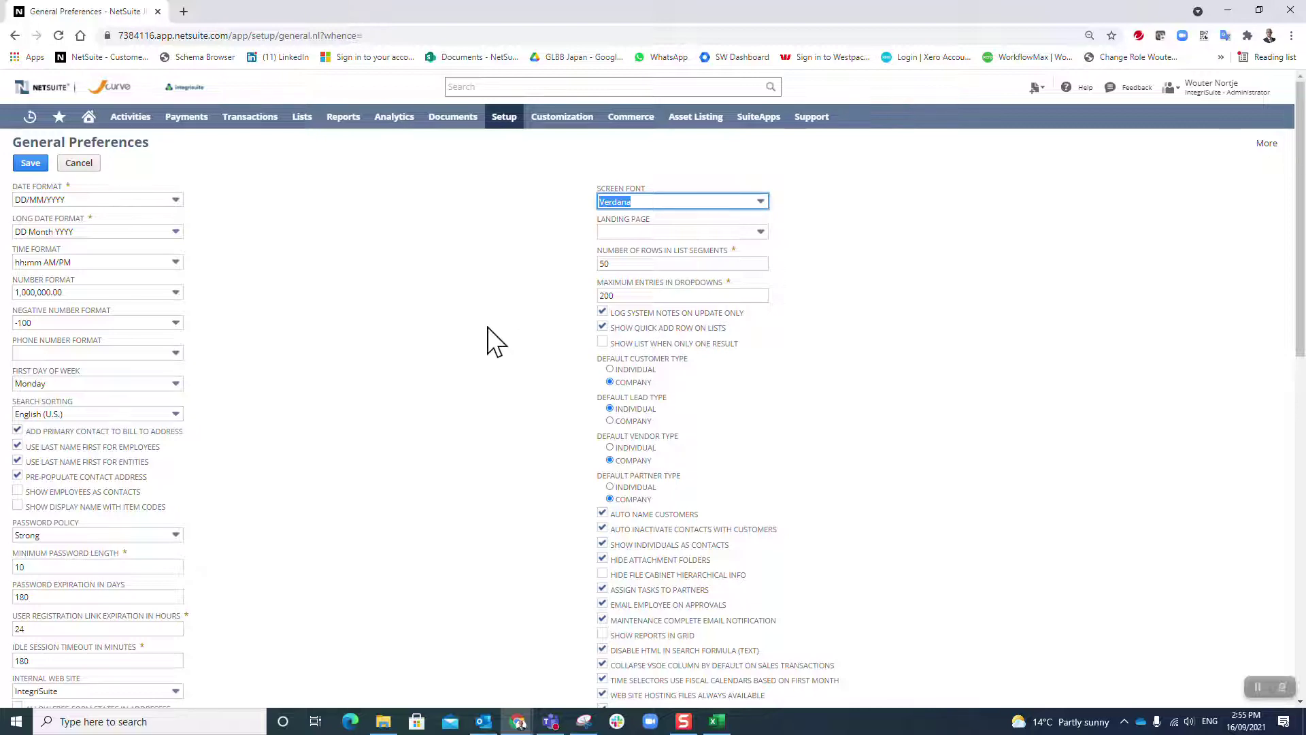
# Review the Languages, Centers and Custom Preferences settings, including the Last Sales Activity options.
pyautogui.scroll(-7, 495, 341)
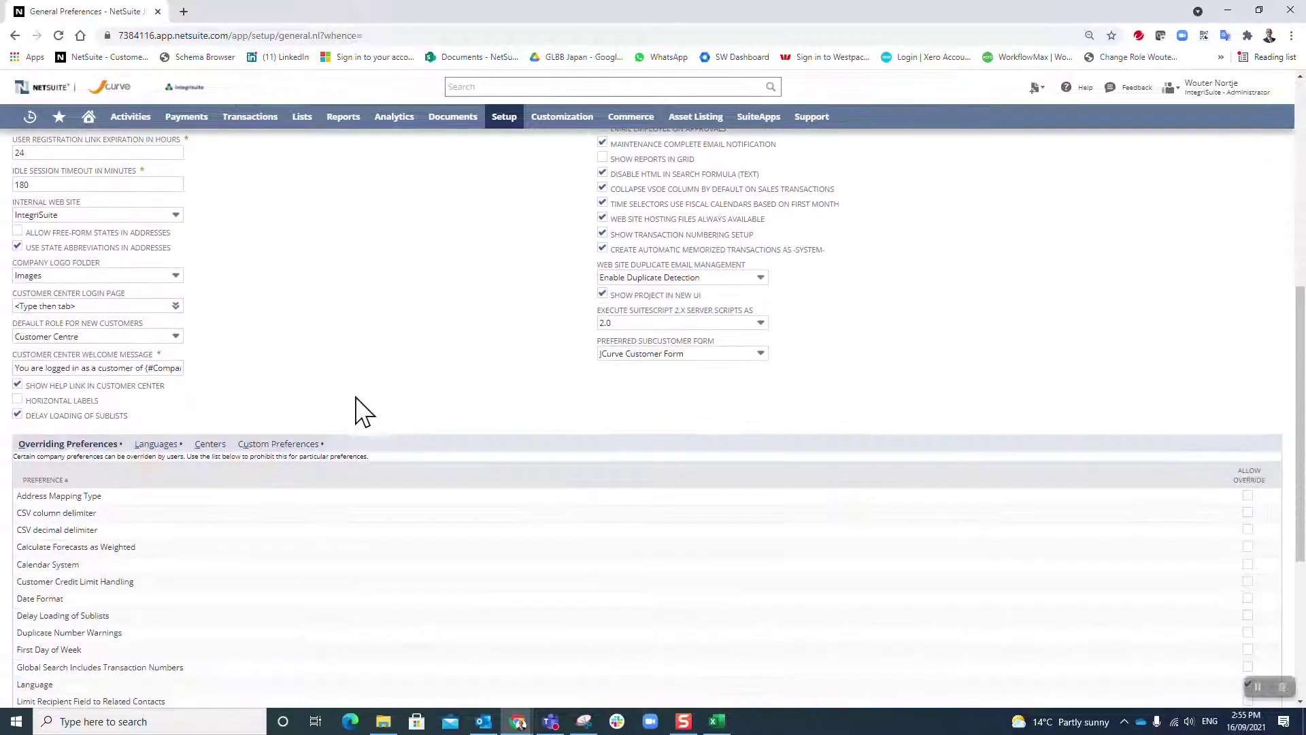
pyautogui.click(173, 444)
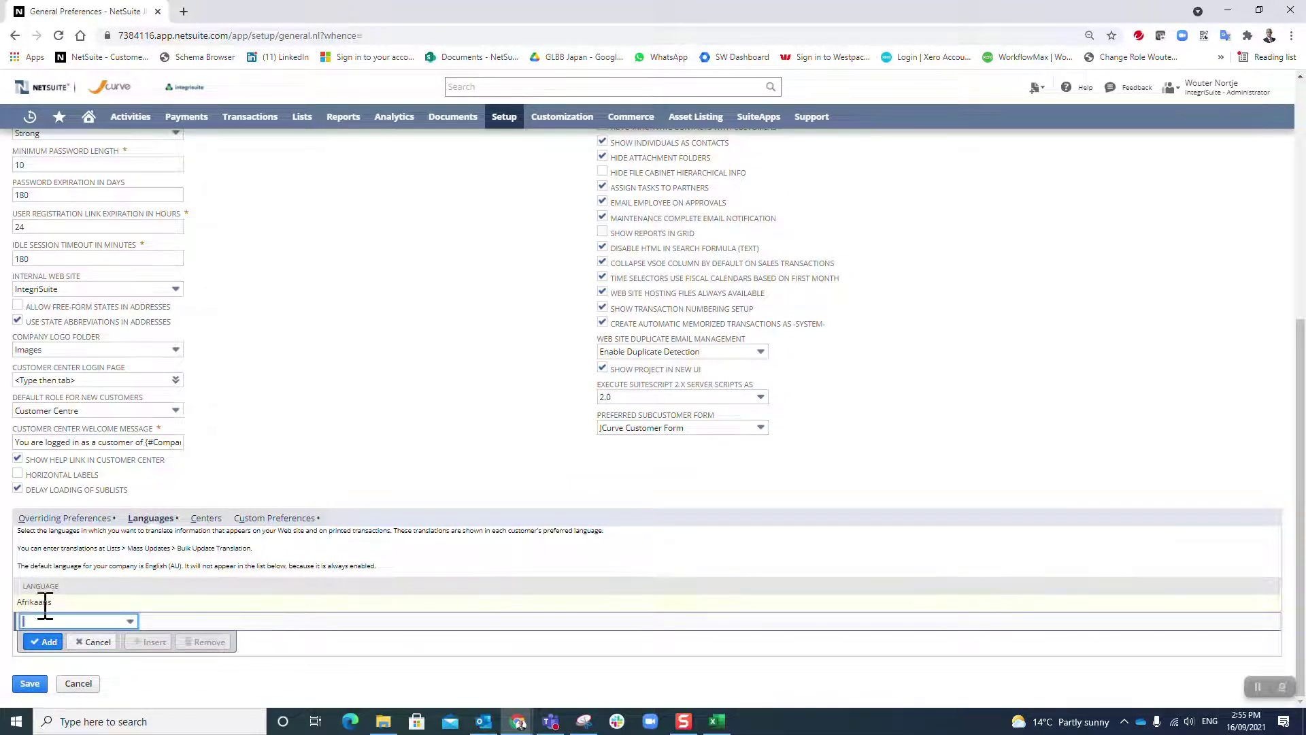
pyautogui.click(207, 519)
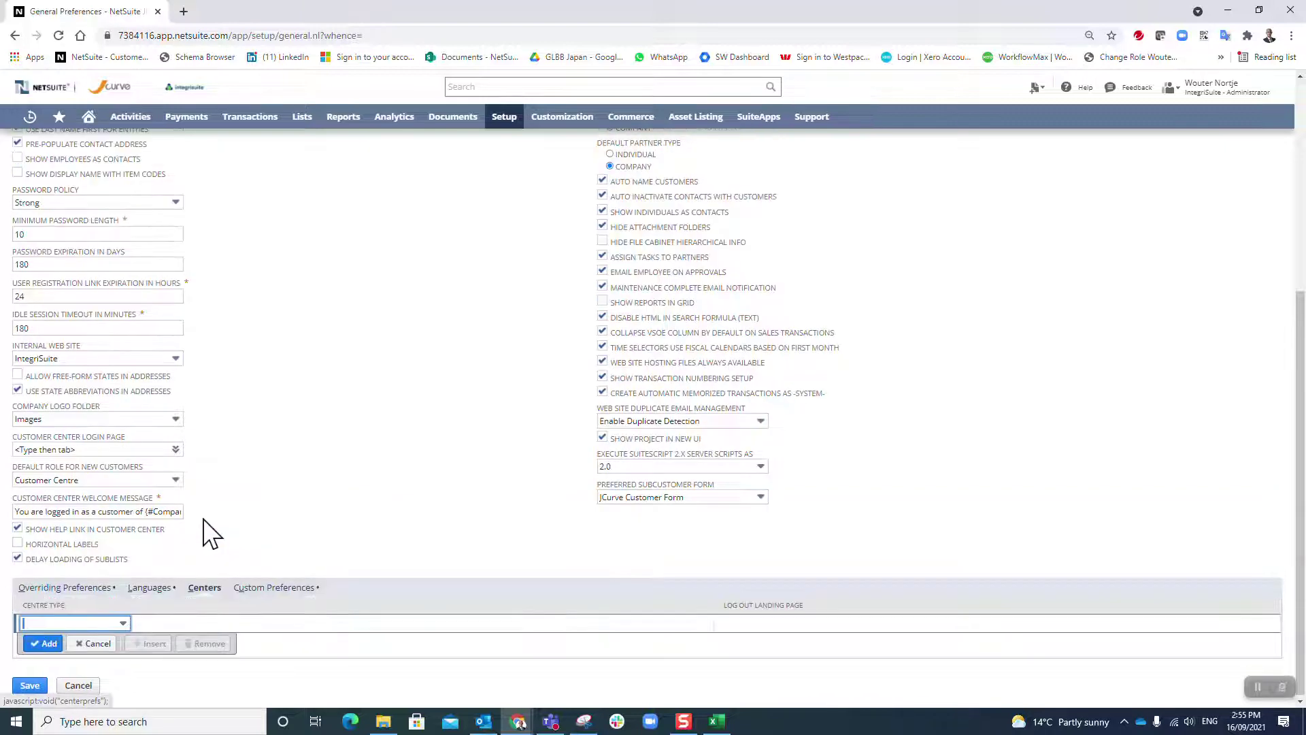
pyautogui.click(290, 586)
pyautogui.scroll(-3, 292, 585)
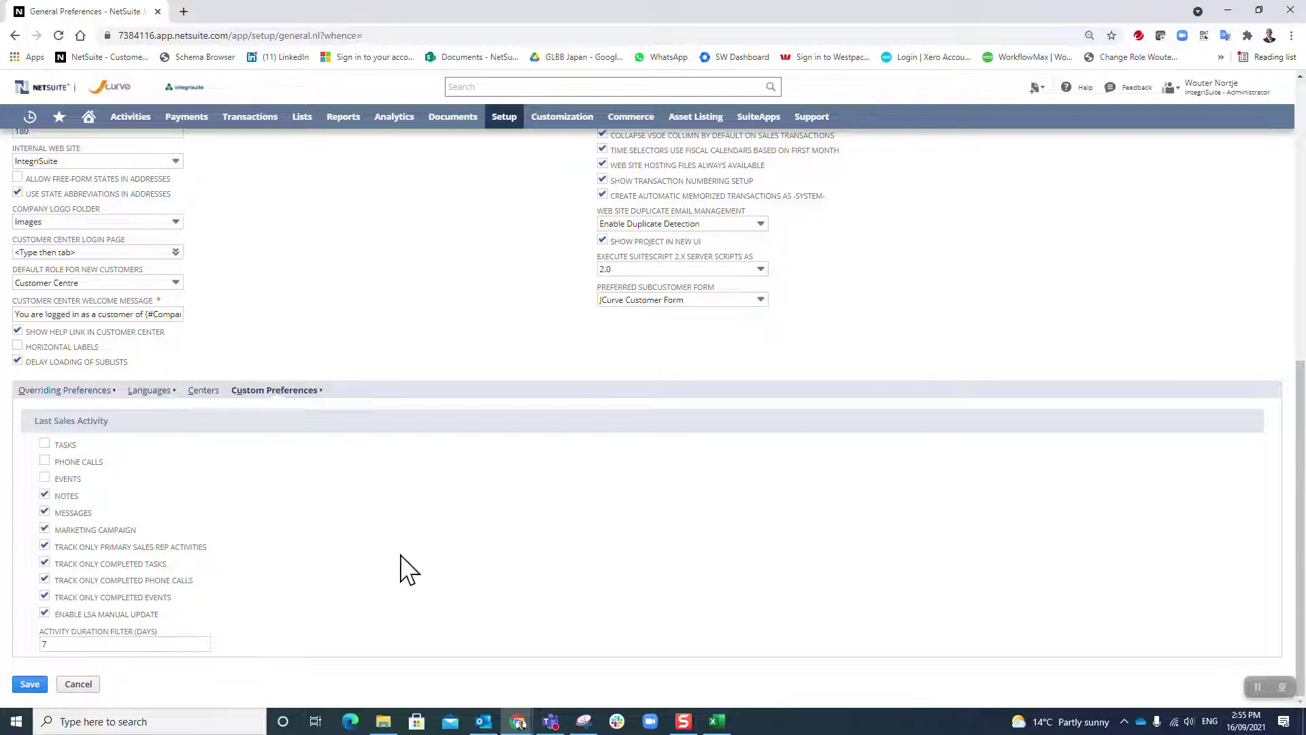
pyautogui.scroll(8, 517, 578)
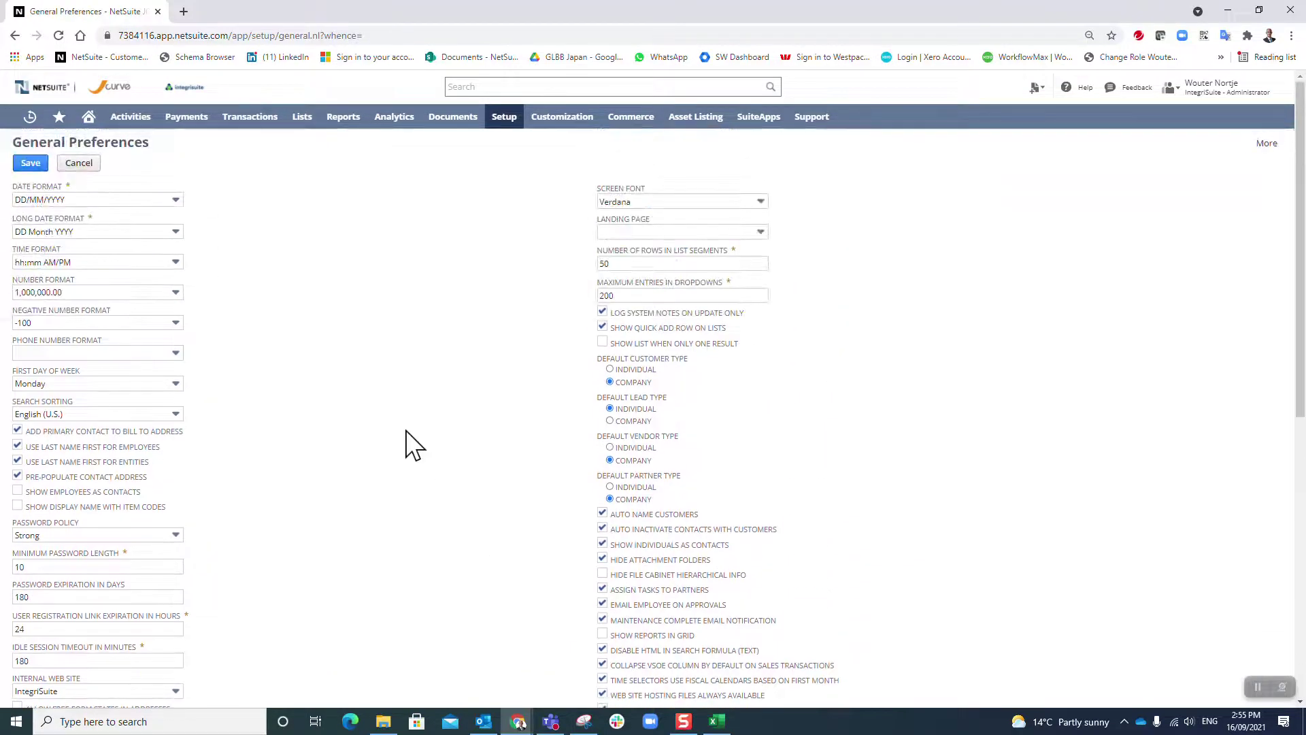
# Consult the General Preferences sheet of the Excel master configuration workbook and look over the corresponding NetSuite preferences once more.
pyautogui.hotkey('alt', 'Tab')
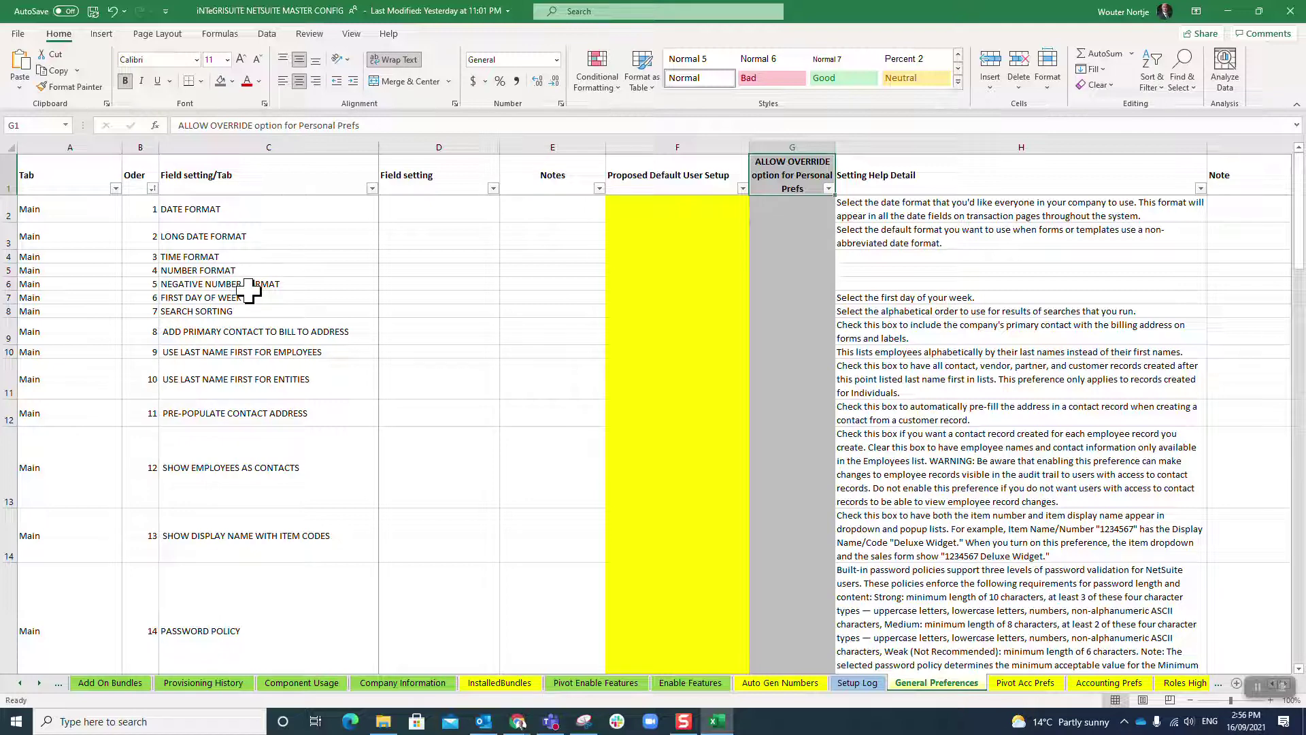
pyautogui.hotkey('alt', 'Tab')
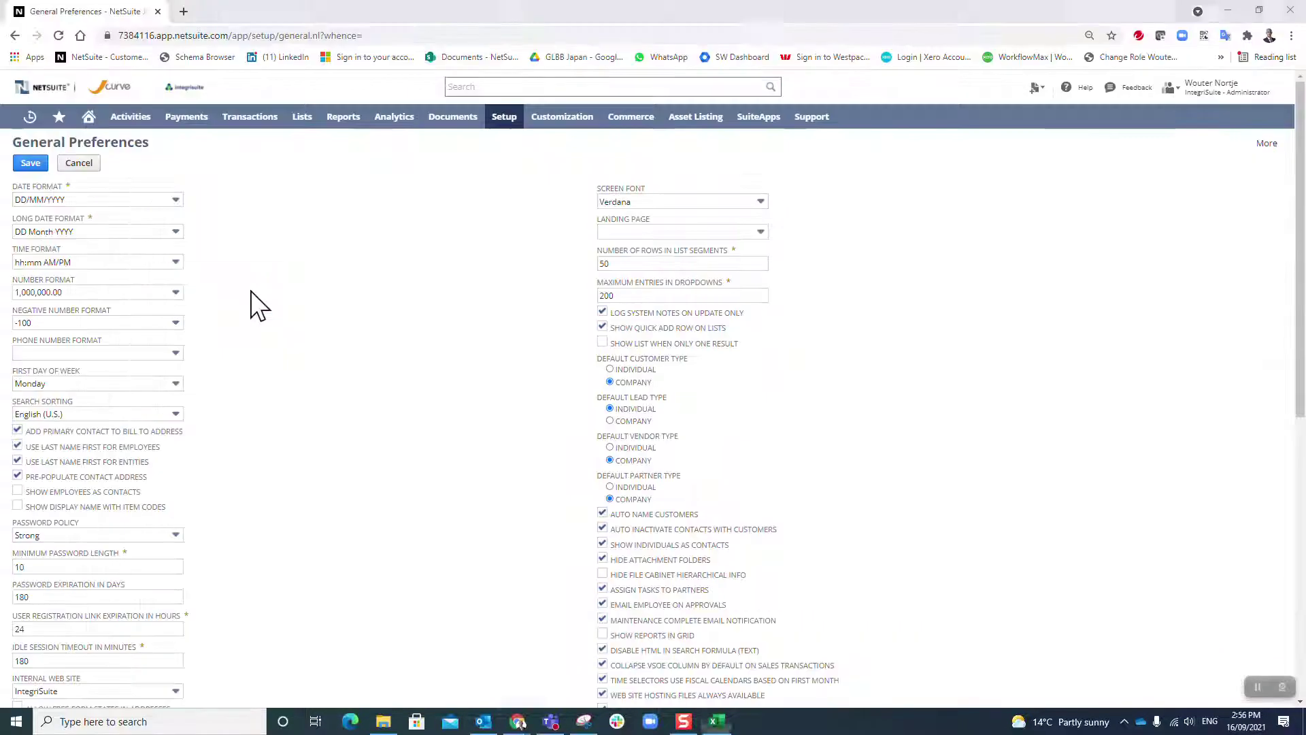
pyautogui.scroll(-3, 347, 303)
pyautogui.scroll(-4, 347, 303)
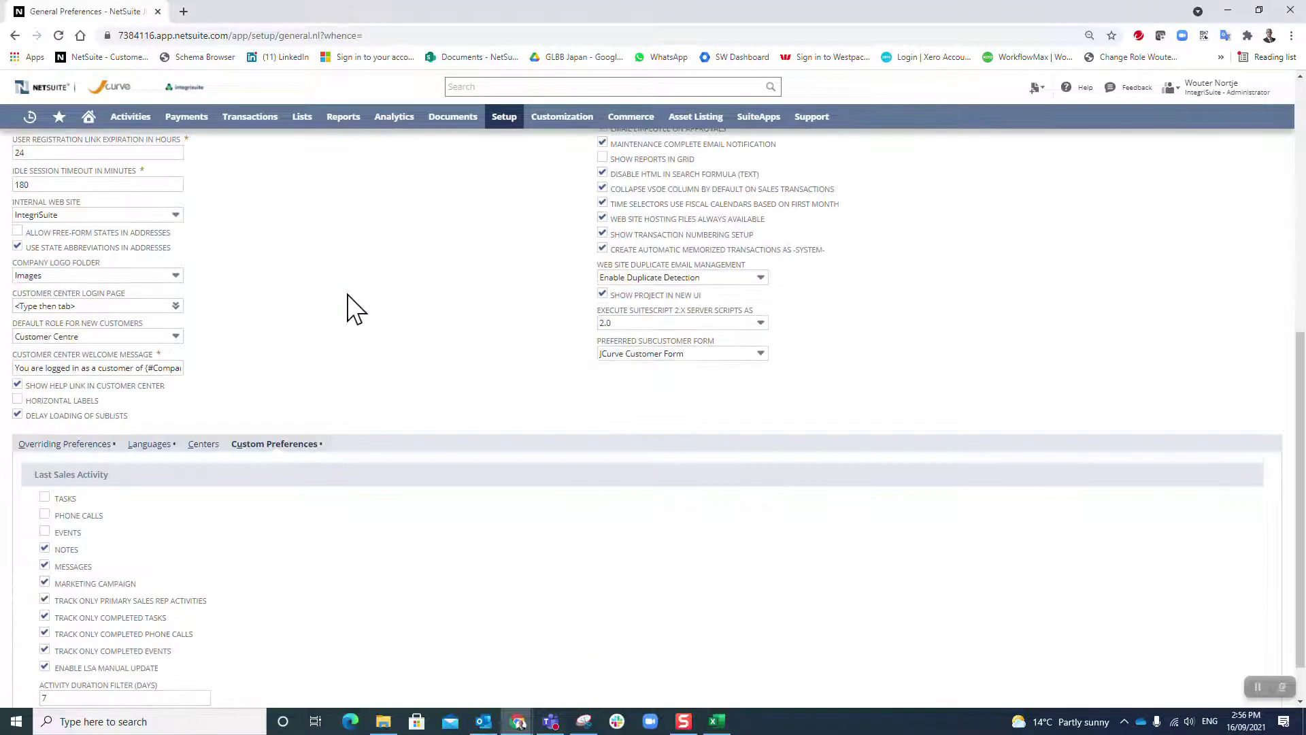
pyautogui.scroll(4, 348, 306)
pyautogui.scroll(3, 351, 307)
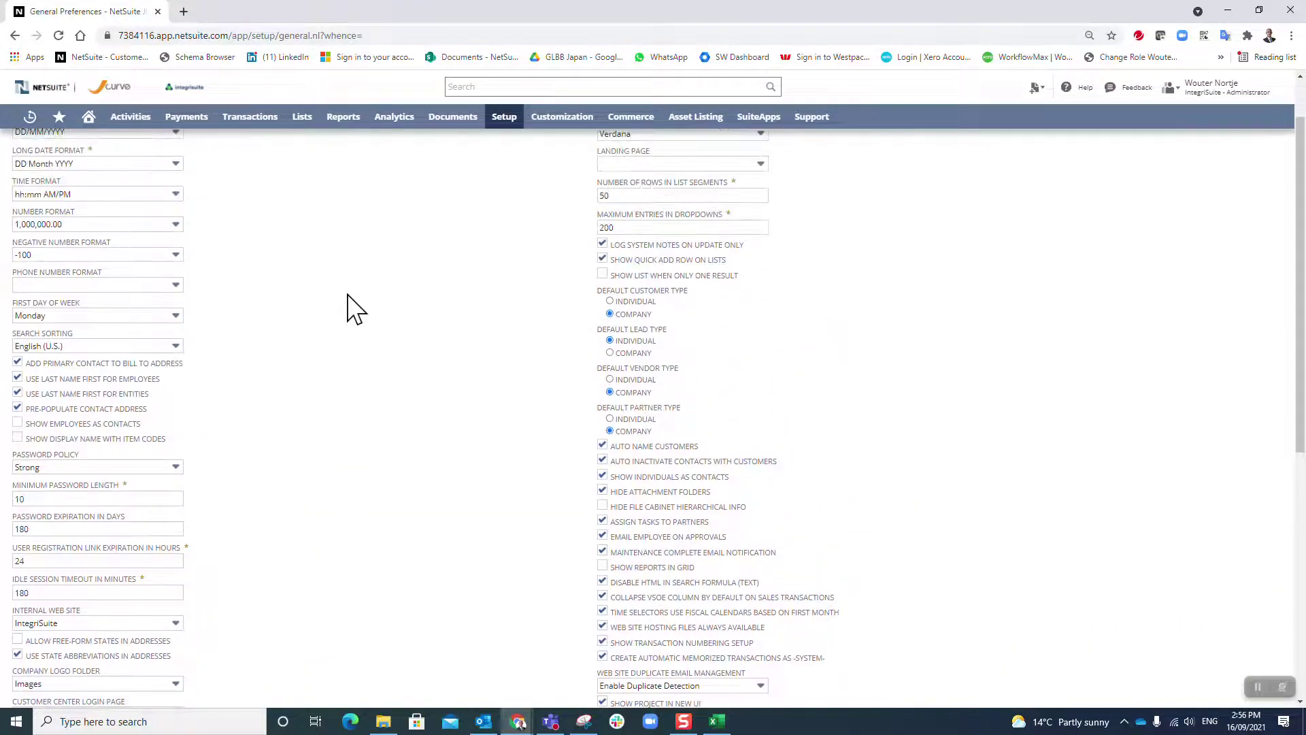